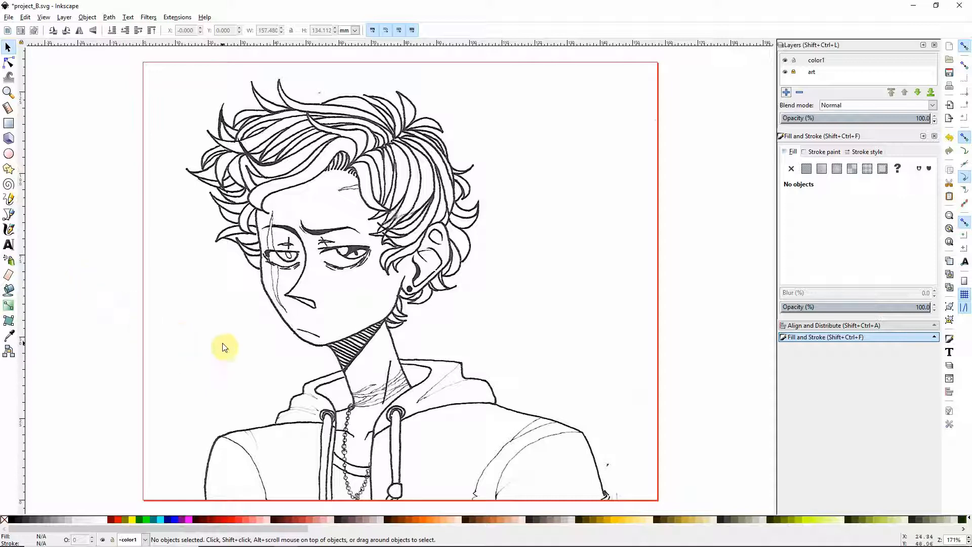
- Trace the hood's inner edge beside the neck with the Bezier tool as an open curved path, starting at the neck line
{"action": "key", "text": "z"}
{"action": "left_click", "coordinate": [356, 387]}
{"action": "left_click", "coordinate": [355, 386]}
{"action": "left_click_drag", "start_coordinate": [325, 397], "coordinate": [335, 363]}
{"action": "left_click", "coordinate": [360, 359]}
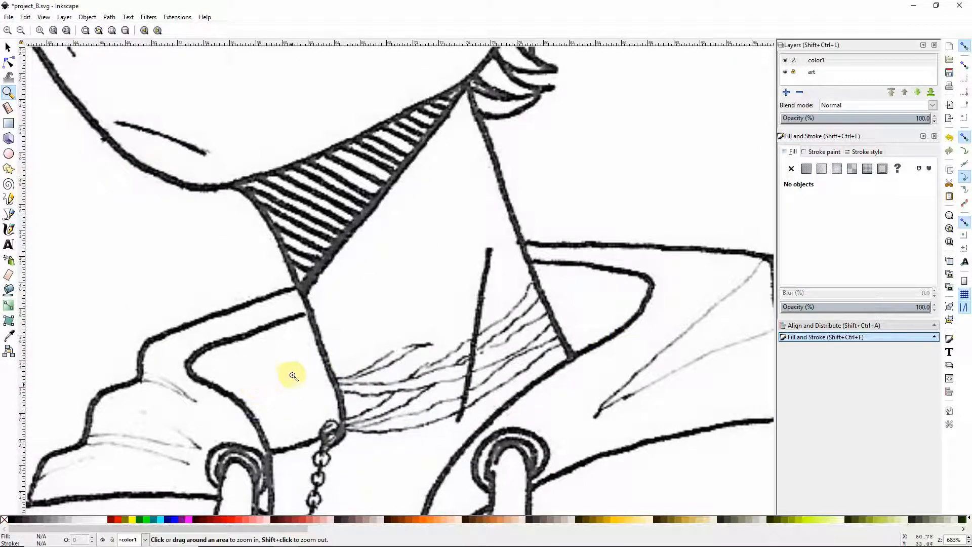
{"action": "left_click", "coordinate": [9, 215]}
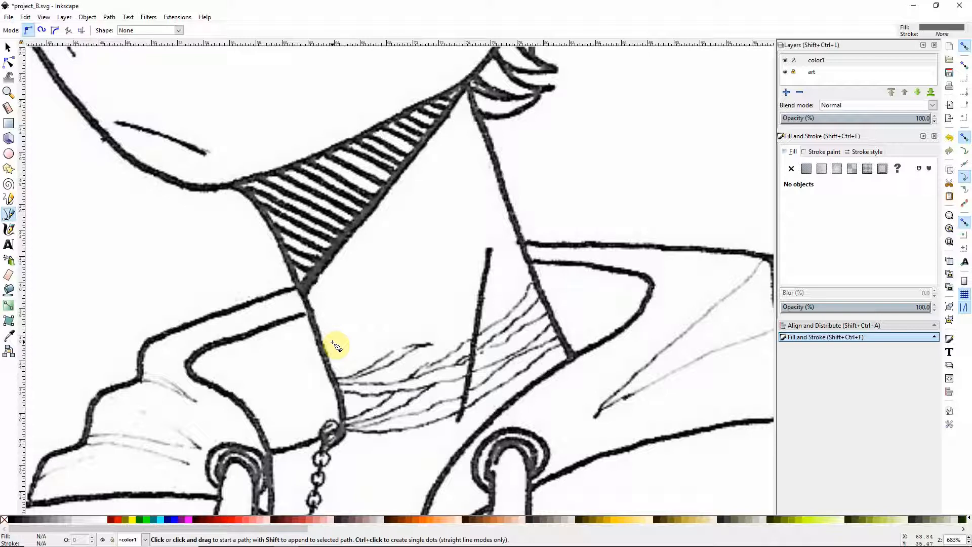
{"action": "left_click", "coordinate": [309, 313]}
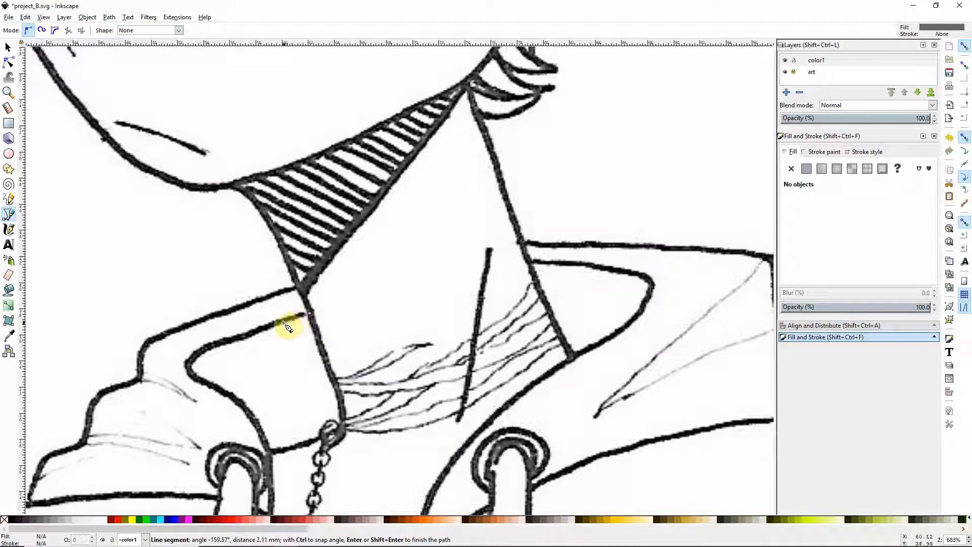
{"action": "left_click", "coordinate": [213, 345]}
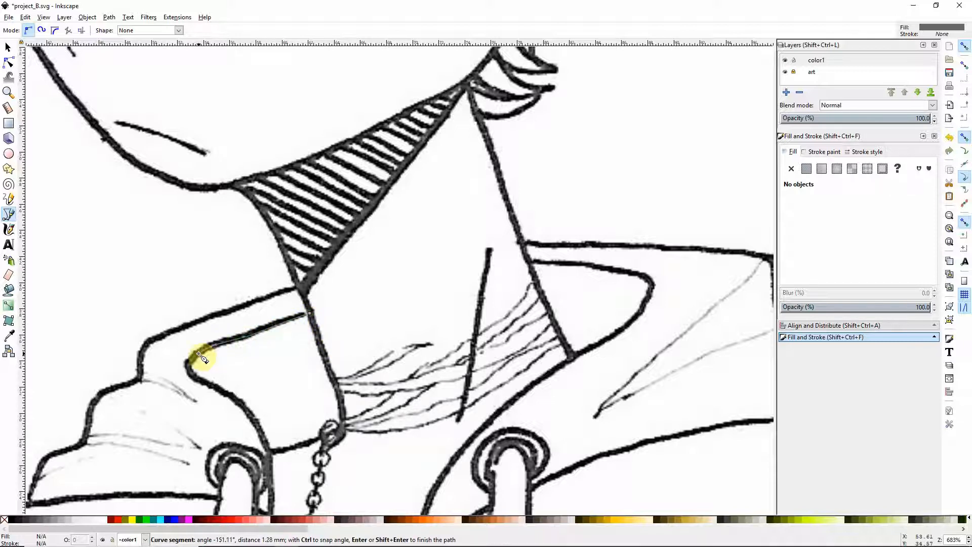
{"action": "left_click_drag", "start_coordinate": [204, 384], "coordinate": [234, 401]}
{"action": "key", "text": "Return"}
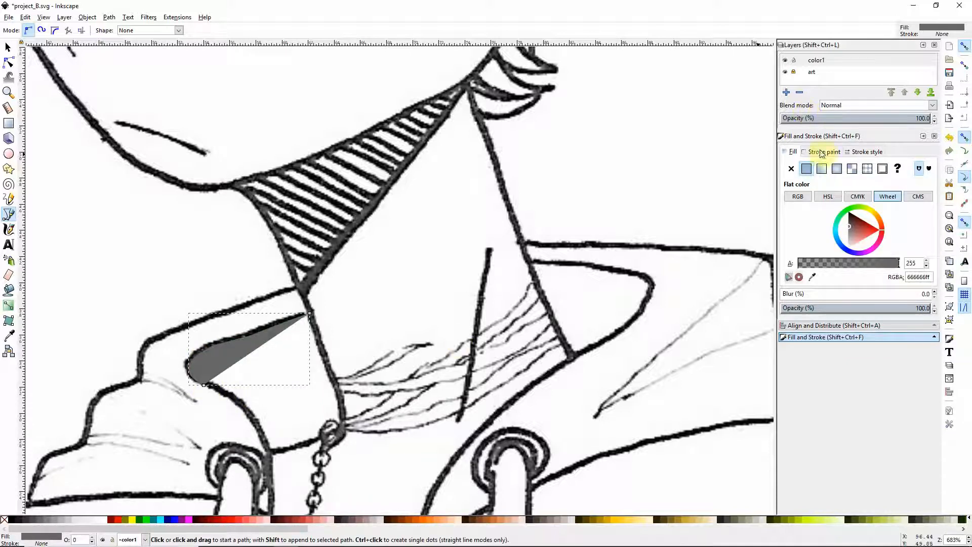
- Remove the traced path's fill and give it a flat black stroke 0.4 mm wide
{"action": "left_click", "coordinate": [790, 169]}
{"action": "left_click", "coordinate": [824, 152]}
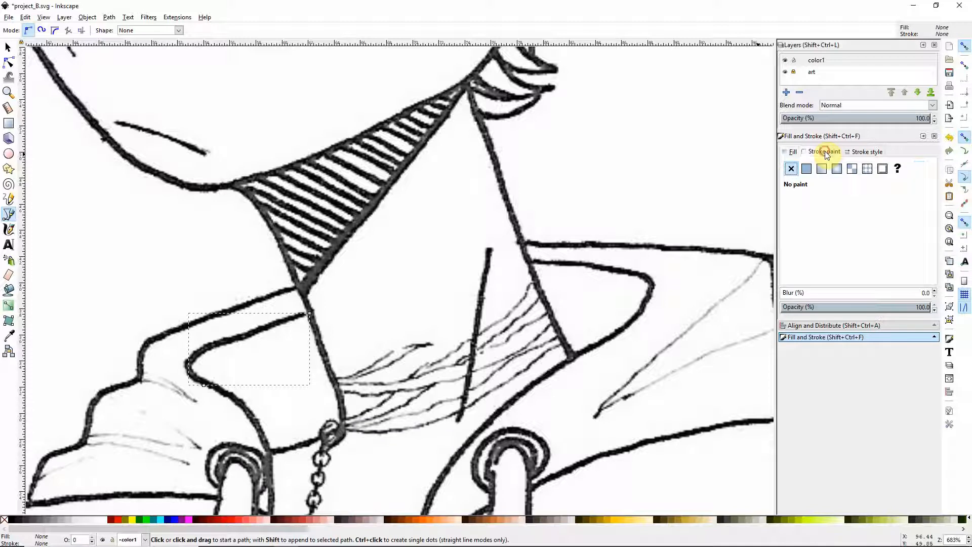
{"action": "left_click", "coordinate": [806, 168]}
{"action": "left_click", "coordinate": [867, 152]}
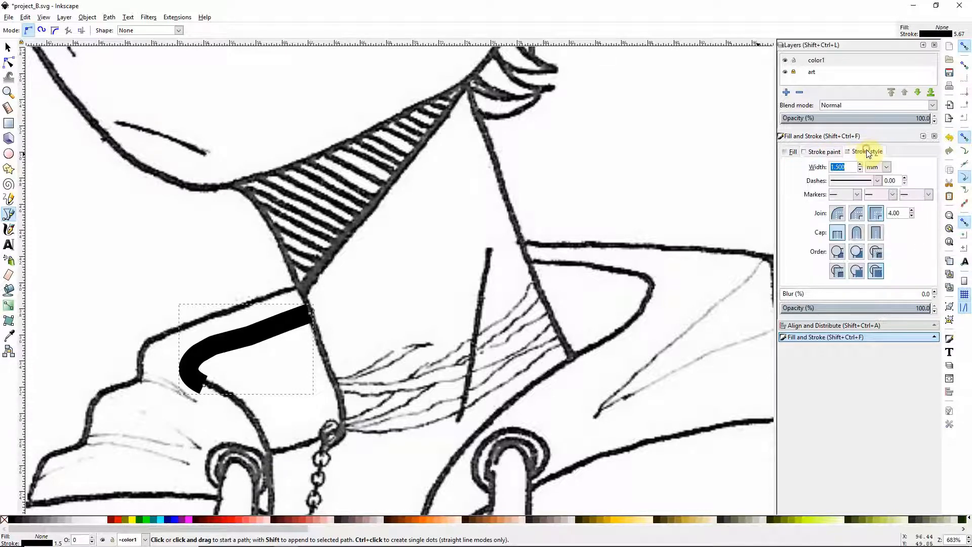
{"action": "left_click", "coordinate": [860, 169]}
{"action": "left_click", "coordinate": [860, 165]}
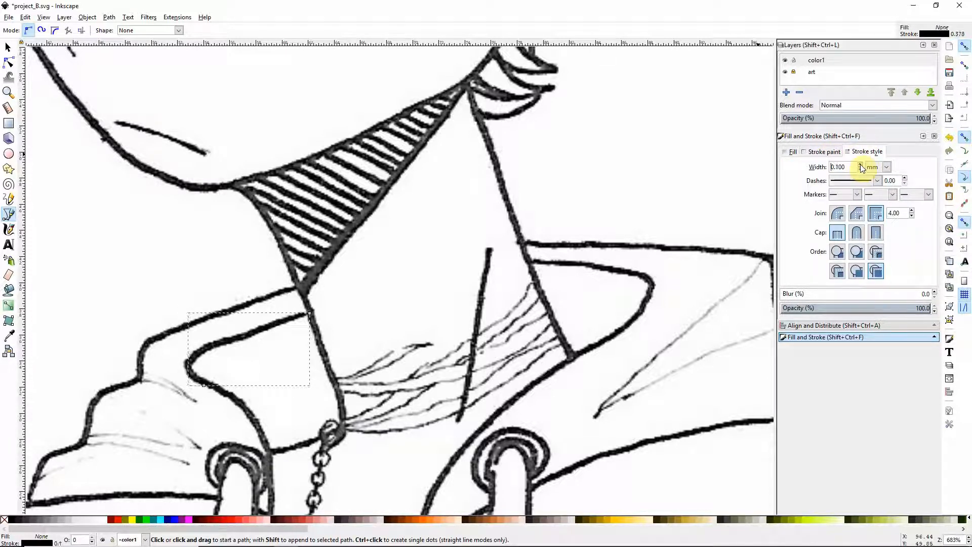
{"action": "left_click", "coordinate": [861, 165]}
{"action": "left_click", "coordinate": [861, 165]}
{"action": "left_click", "coordinate": [861, 165]}
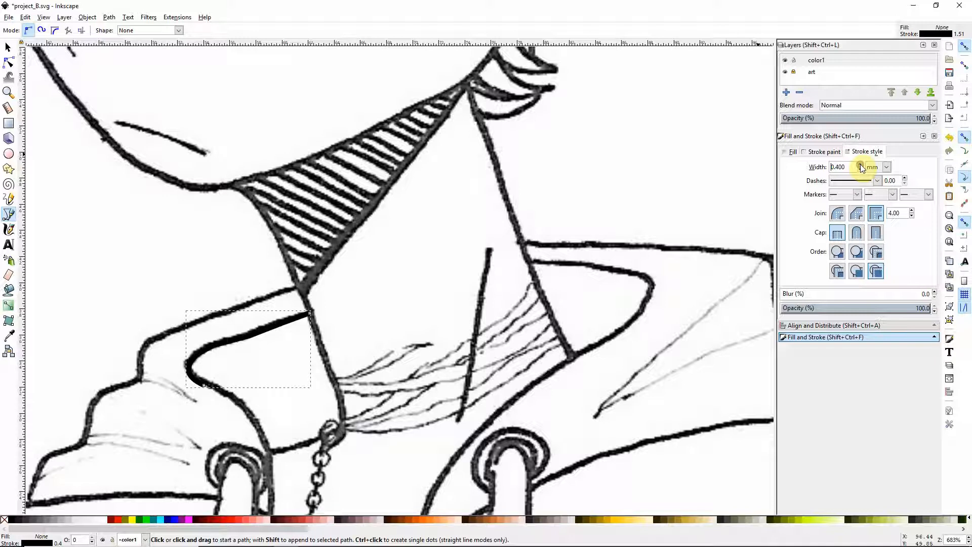
- Continue the path down the hood edge, across to the chain and up the neck line, closing it at its start point
{"action": "left_click", "coordinate": [204, 384]}
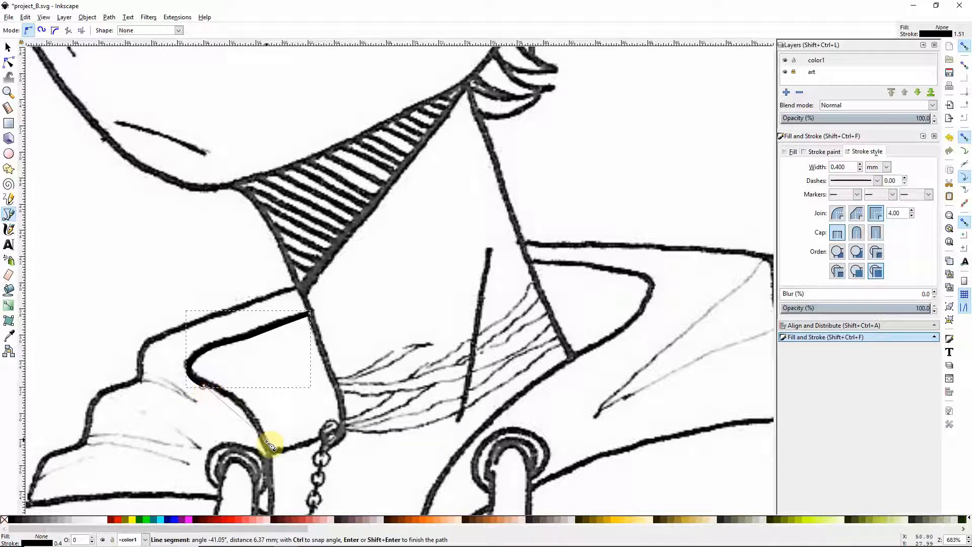
{"action": "left_click_drag", "start_coordinate": [269, 450], "coordinate": [284, 498]}
{"action": "right_click", "coordinate": [282, 484]}
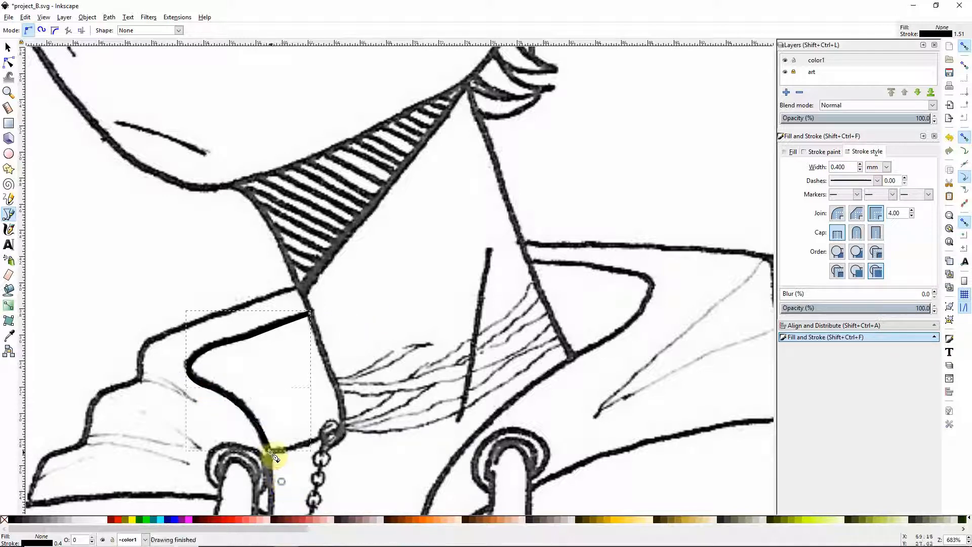
{"action": "left_click", "coordinate": [271, 451]}
{"action": "left_click_drag", "start_coordinate": [336, 431], "coordinate": [368, 413]}
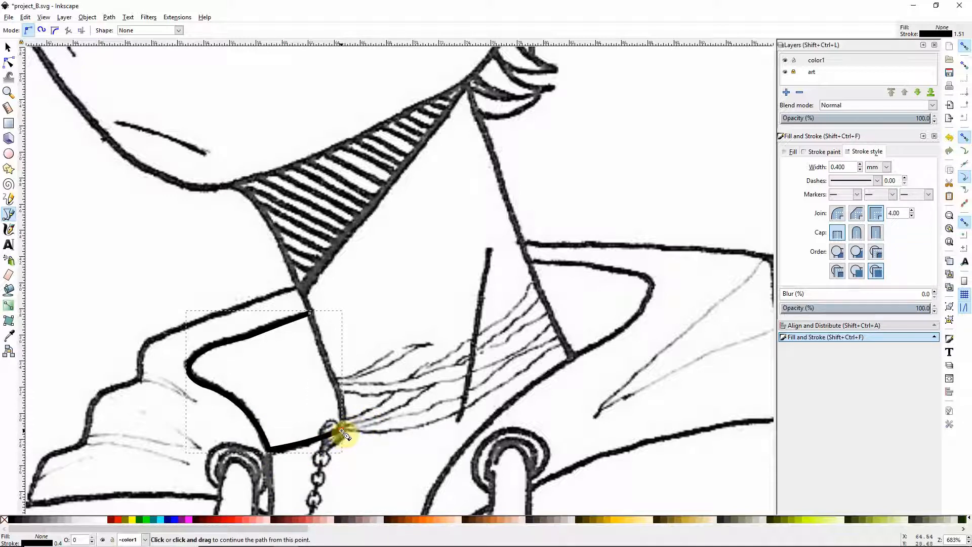
{"action": "left_click", "coordinate": [321, 342]}
{"action": "left_click", "coordinate": [311, 318]}
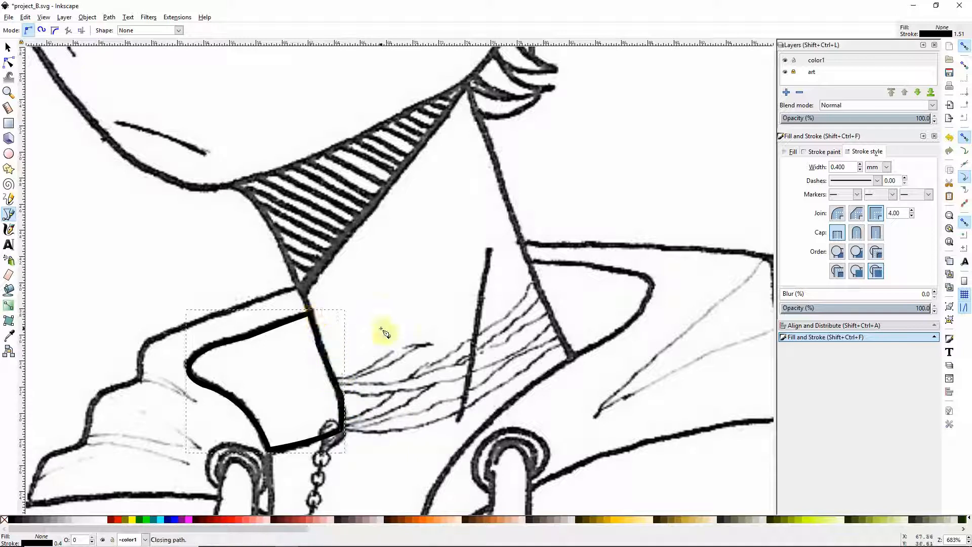
- Nudge the closed hood-opening shape slightly upward and fill it with green
{"action": "left_click", "coordinate": [8, 47]}
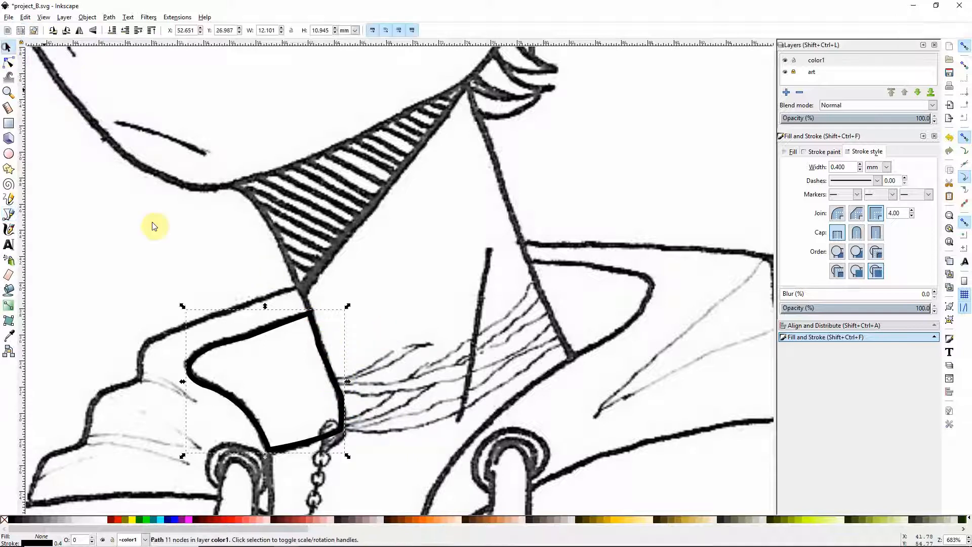
{"action": "mouse_move", "coordinate": [250, 331]}
{"action": "left_mouse_down"}
{"action": "mouse_move", "coordinate": [165, 283]}
{"action": "mouse_move", "coordinate": [245, 332]}
{"action": "mouse_move", "coordinate": [246, 323]}
{"action": "left_mouse_up"}
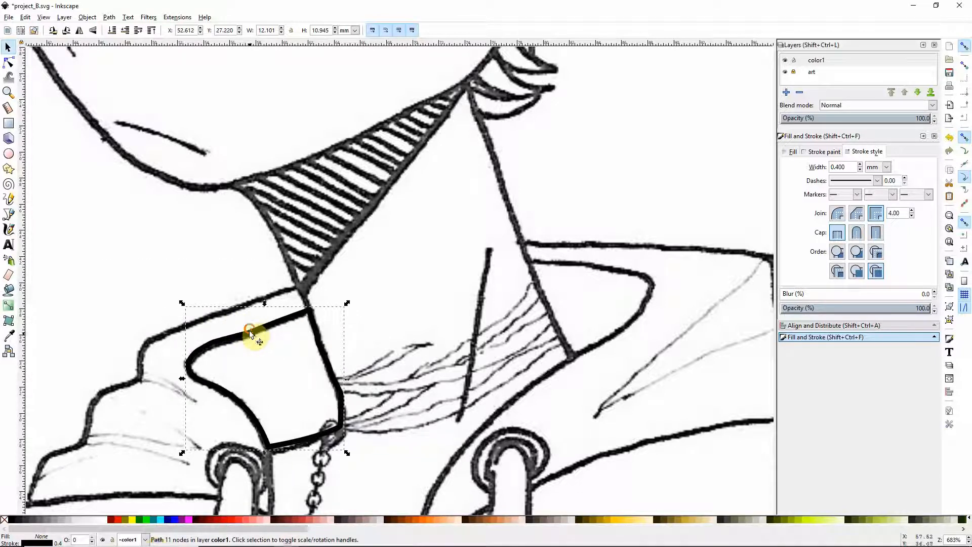
{"action": "left_click", "coordinate": [148, 519]}
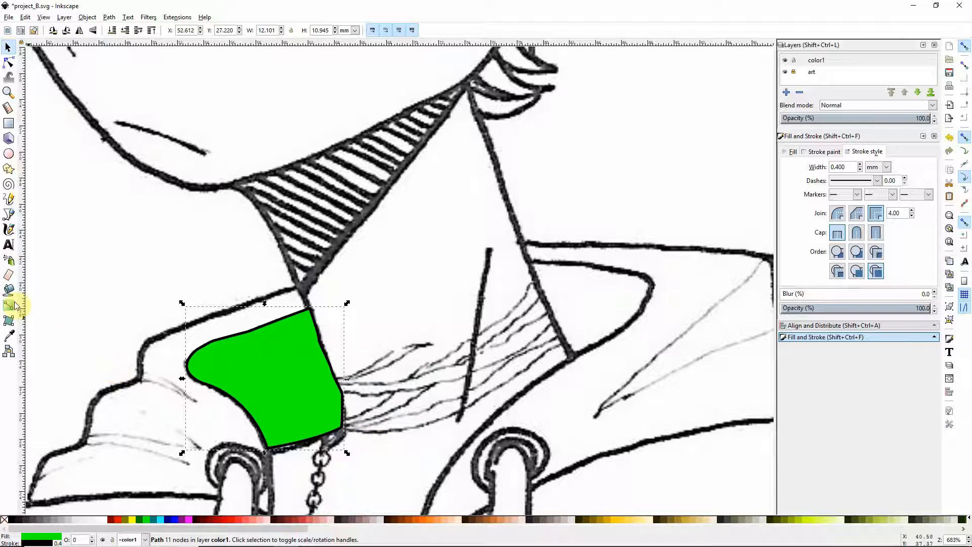
- Trace the whole neck as a closed Bezier shape along its side lines, the lower necklace curve and the jawline
{"action": "left_click", "coordinate": [8, 214]}
{"action": "left_click", "coordinate": [225, 184]}
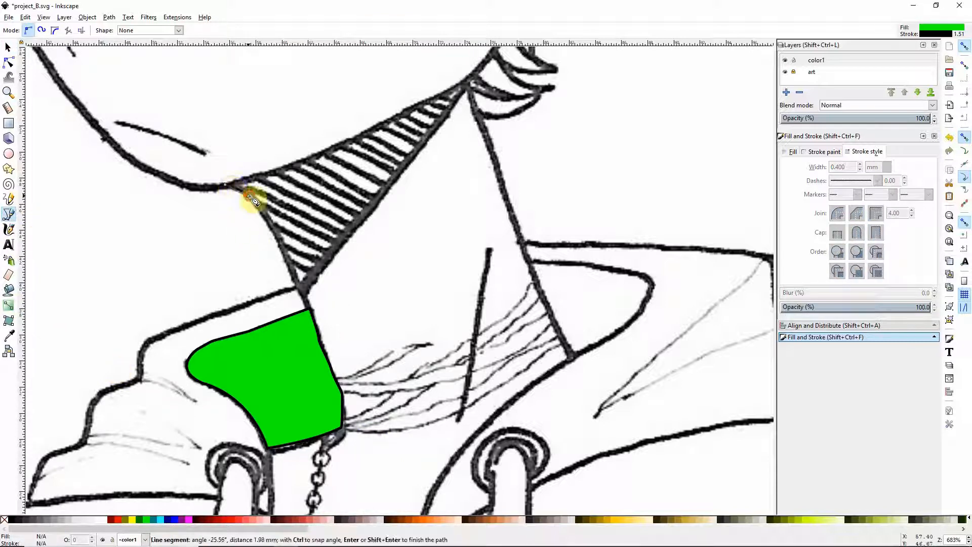
{"action": "left_click_drag", "start_coordinate": [249, 194], "coordinate": [275, 233]}
{"action": "left_click", "coordinate": [296, 282]}
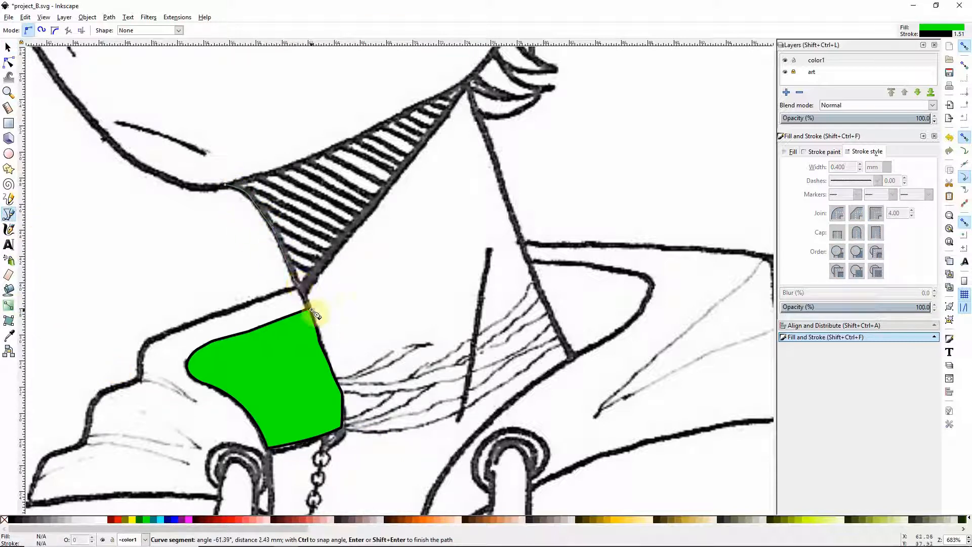
{"action": "left_click", "coordinate": [338, 381]}
{"action": "left_click_drag", "start_coordinate": [340, 428], "coordinate": [352, 431]}
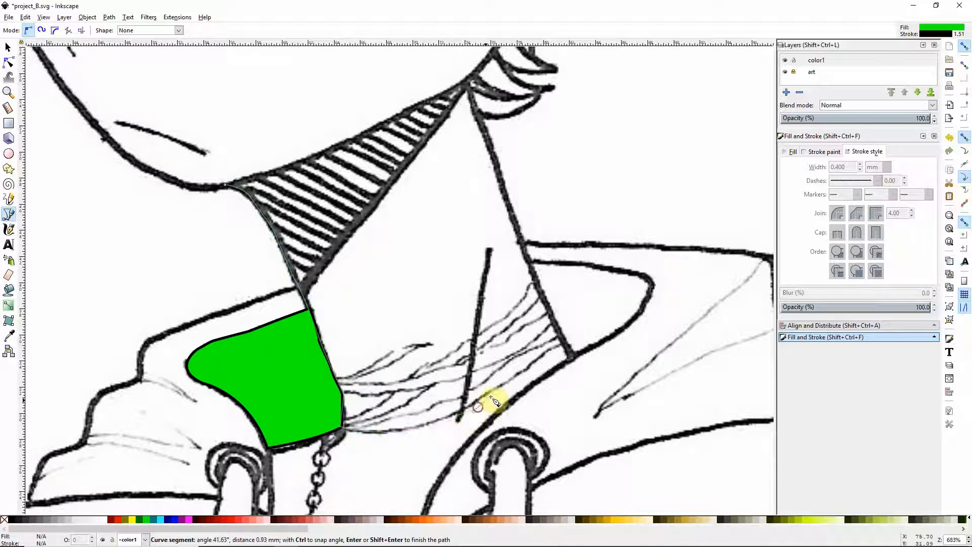
{"action": "left_click", "coordinate": [534, 370]}
{"action": "left_click", "coordinate": [561, 349]}
{"action": "left_click", "coordinate": [537, 285]}
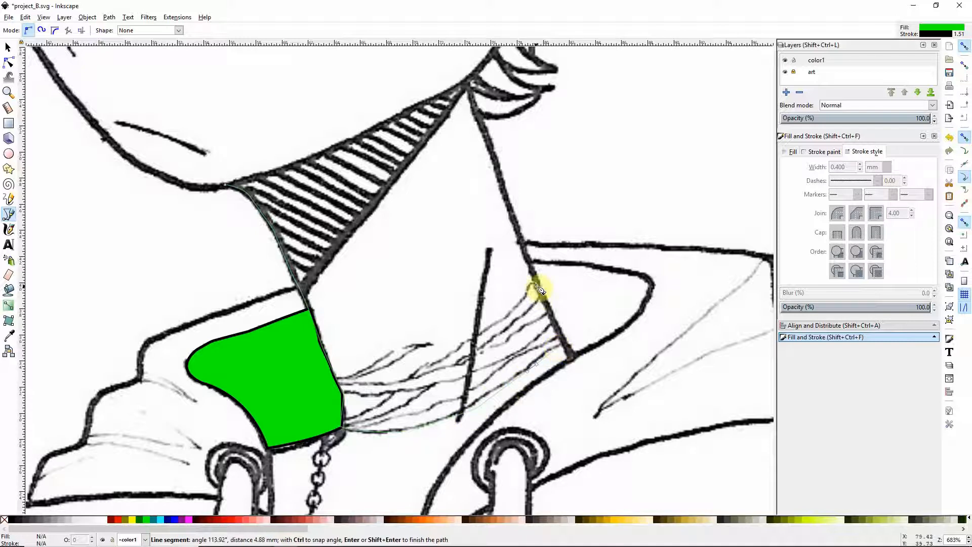
{"action": "left_click", "coordinate": [470, 82]}
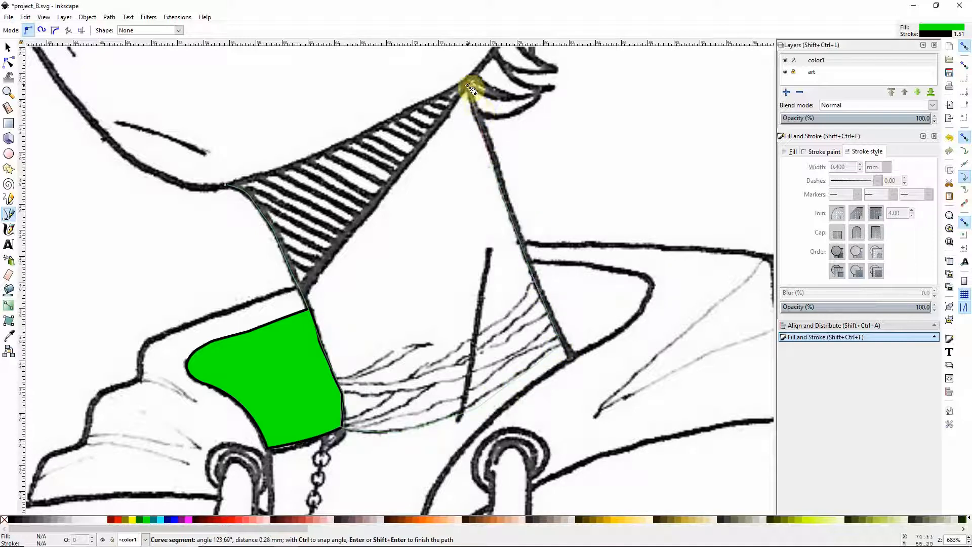
{"action": "left_click", "coordinate": [419, 110]}
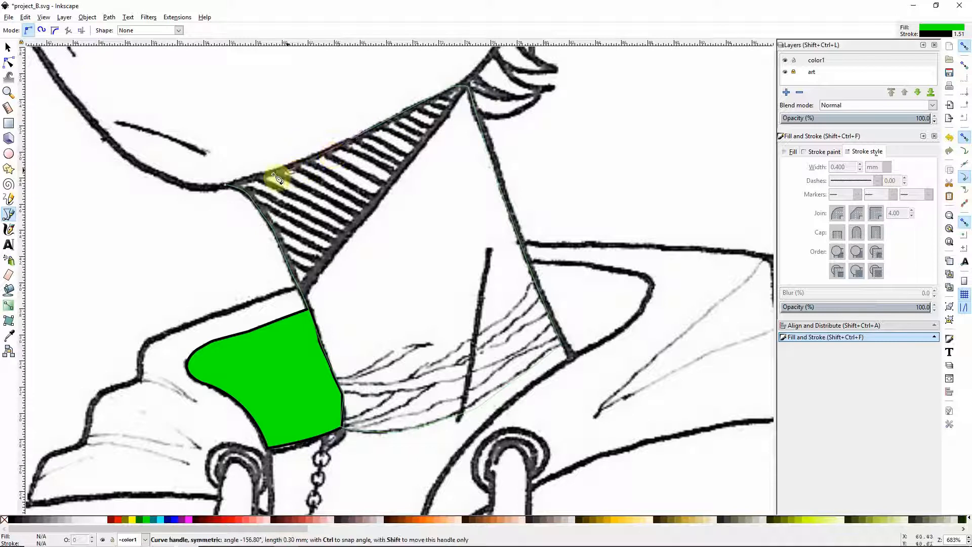
{"action": "left_click", "coordinate": [225, 186]}
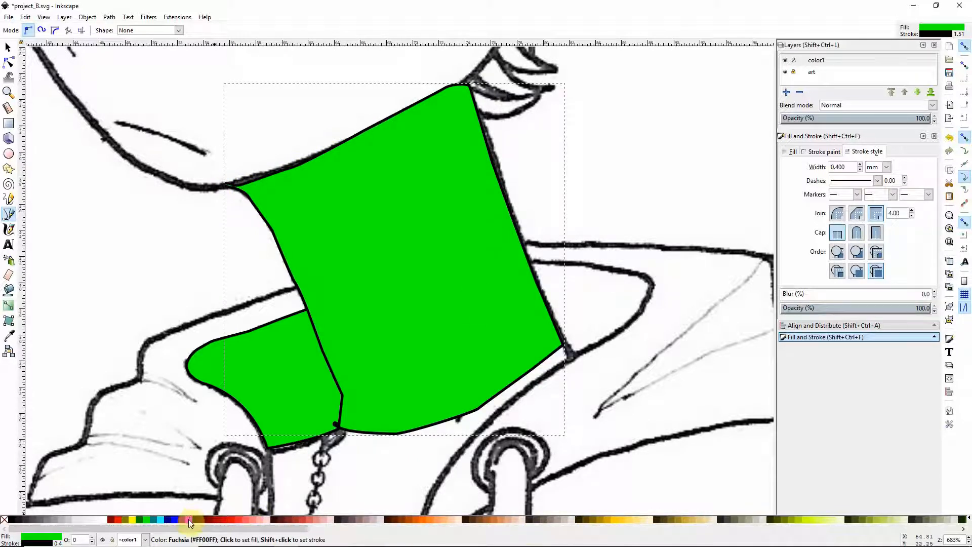
- Recolor the neck shape with a yellow-green fill and deselect it
{"action": "left_click", "coordinate": [630, 520]}
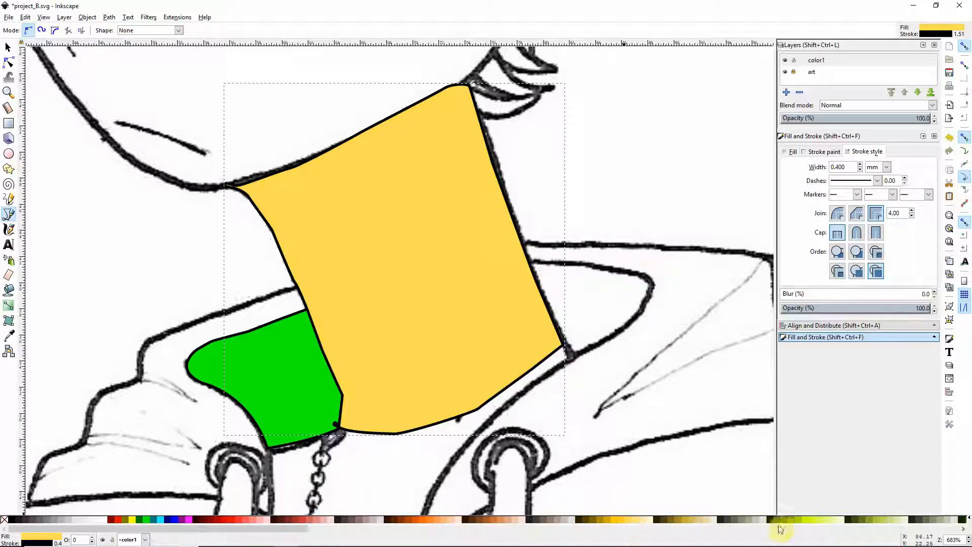
{"action": "left_click", "coordinate": [807, 519]}
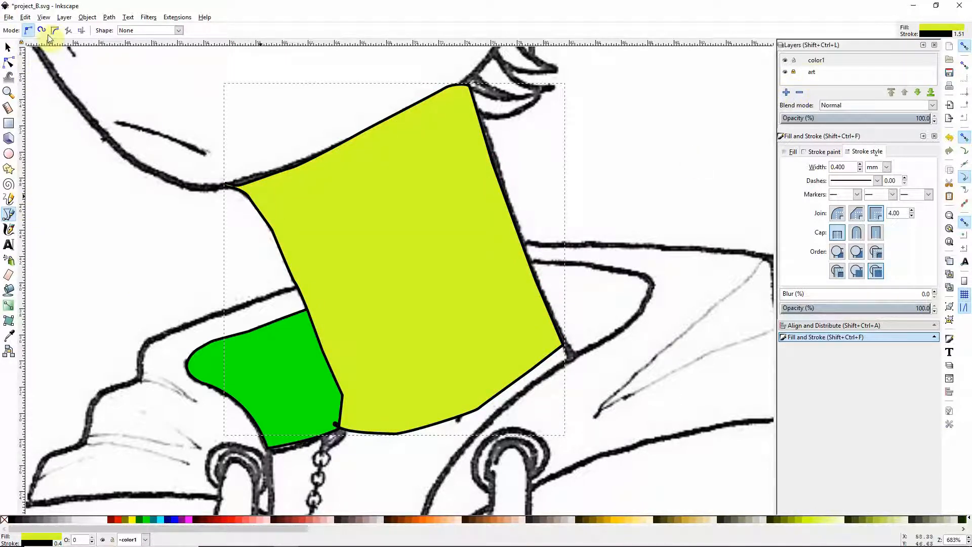
{"action": "left_click", "coordinate": [7, 47]}
{"action": "left_click", "coordinate": [135, 248]}
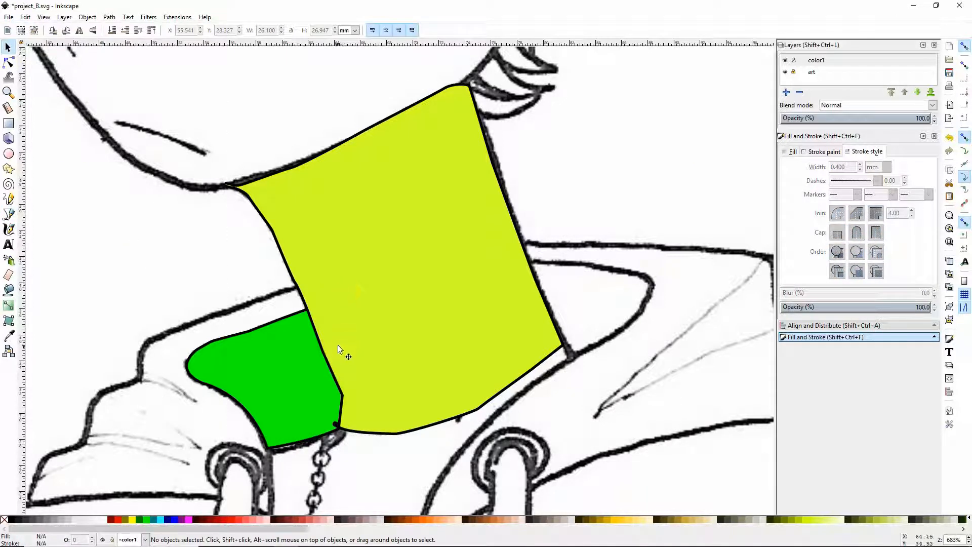
- Turn off snapping and reposition the green and yellow-green shapes so they sit side by side along the neck line
{"action": "left_click_drag", "start_coordinate": [279, 354], "coordinate": [257, 355]}
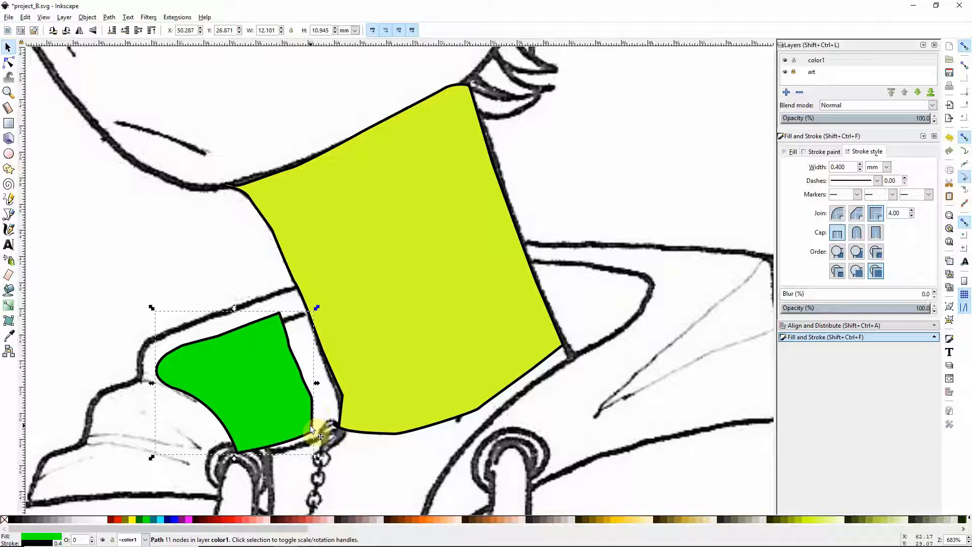
{"action": "left_click_drag", "start_coordinate": [269, 412], "coordinate": [295, 381]}
{"action": "left_click", "coordinate": [964, 46]}
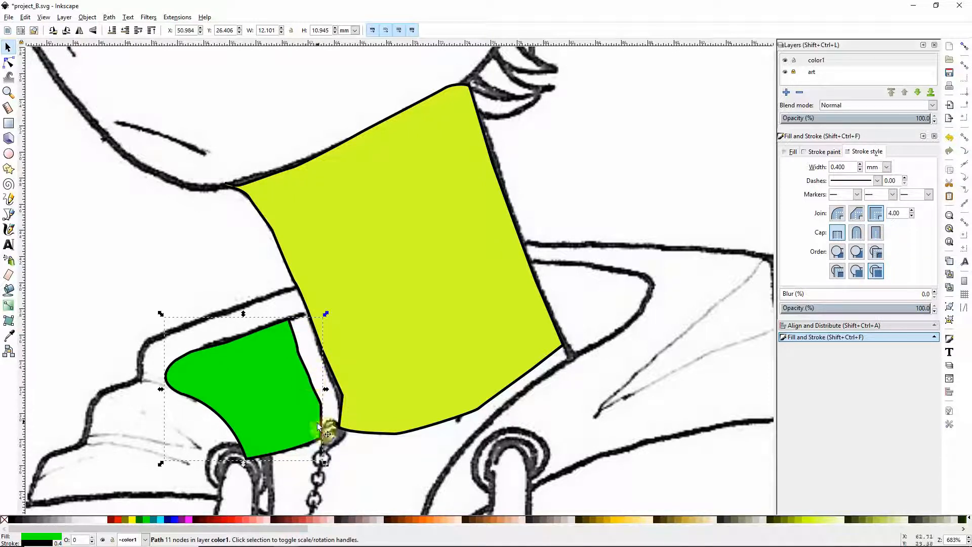
{"action": "left_click_drag", "start_coordinate": [360, 339], "coordinate": [382, 360]}
{"action": "left_click_drag", "start_coordinate": [283, 373], "coordinate": [300, 365]}
{"action": "left_click", "coordinate": [189, 278]}
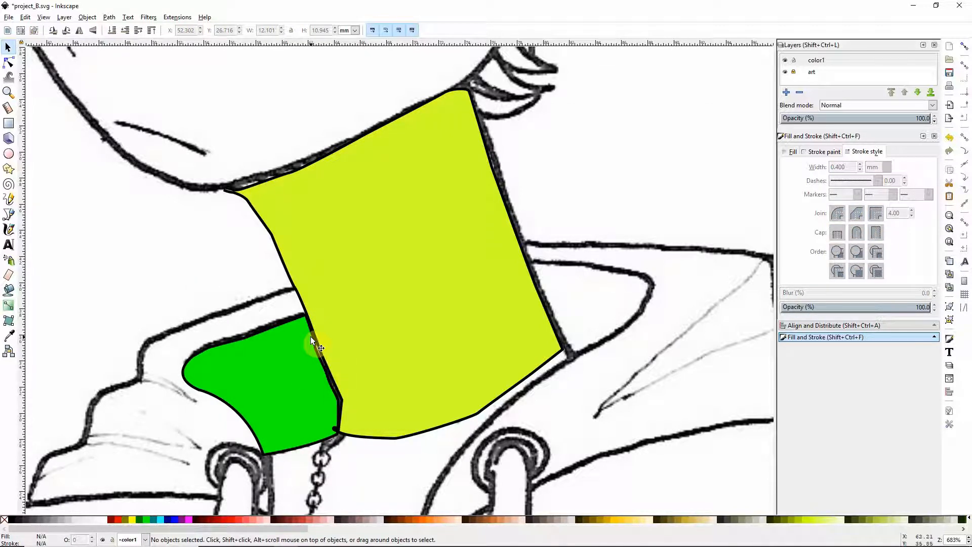
- Move the nodes on the green shape's neck-side edge to close the gap with the yellow-green shape
{"action": "left_click", "coordinate": [8, 61]}
{"action": "left_click", "coordinate": [295, 363]}
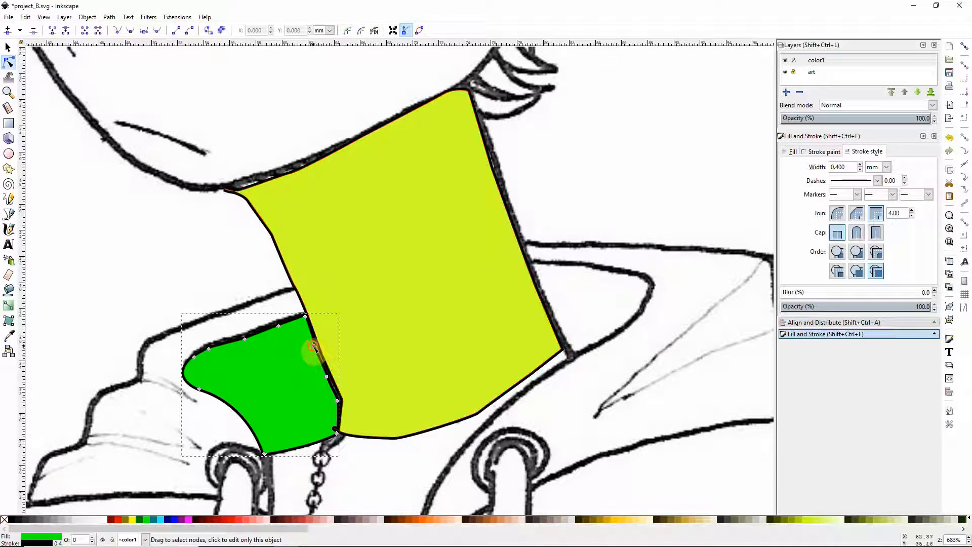
{"action": "left_click", "coordinate": [316, 344]}
{"action": "left_click", "coordinate": [328, 376]}
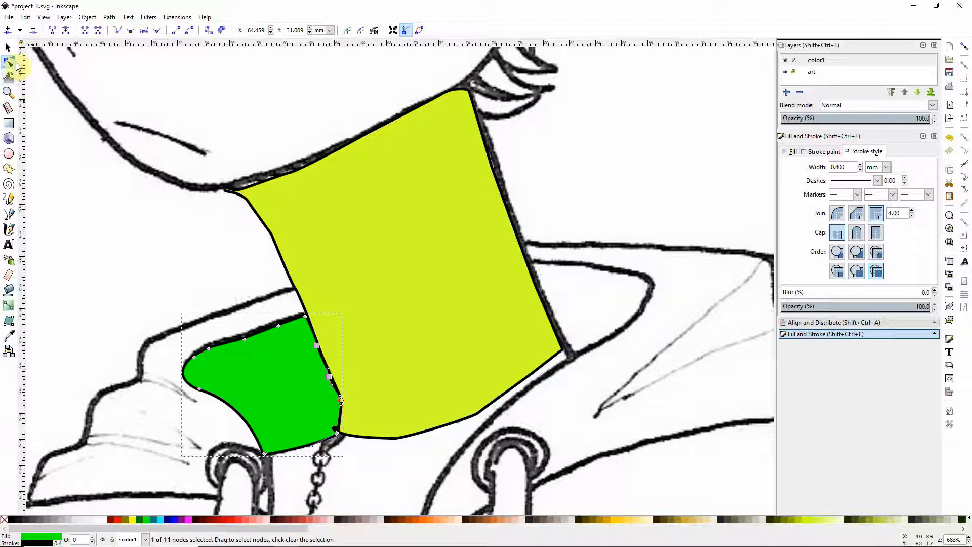
{"action": "left_click", "coordinate": [8, 47]}
{"action": "left_click", "coordinate": [161, 290]}
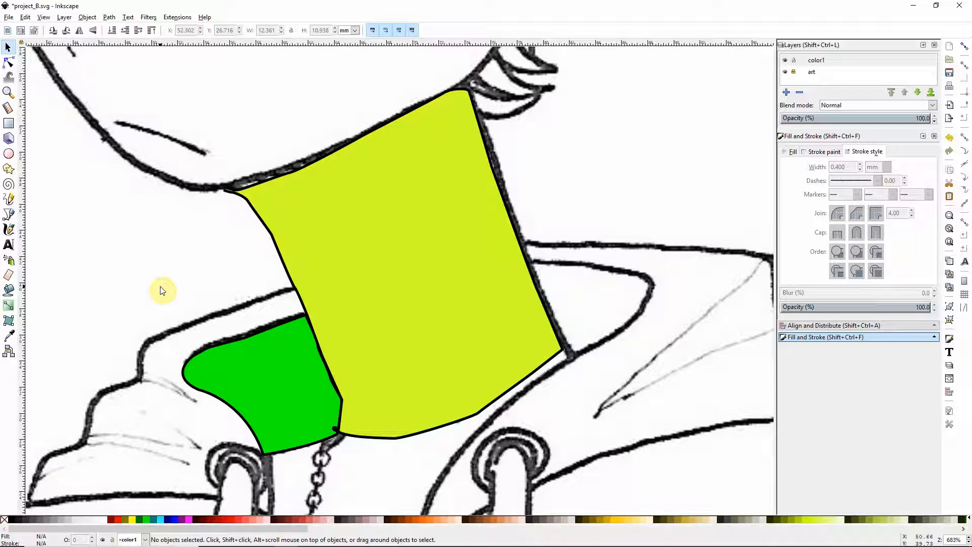
- Move the yellow-green neck shape away from the green shape, then back so it overlaps the green edge
{"action": "left_click", "coordinate": [362, 340]}
{"action": "mouse_move", "coordinate": [402, 336]}
{"action": "left_mouse_down"}
{"action": "mouse_move", "coordinate": [410, 336]}
{"action": "mouse_move", "coordinate": [327, 358]}
{"action": "mouse_move", "coordinate": [416, 334]}
{"action": "left_mouse_up"}
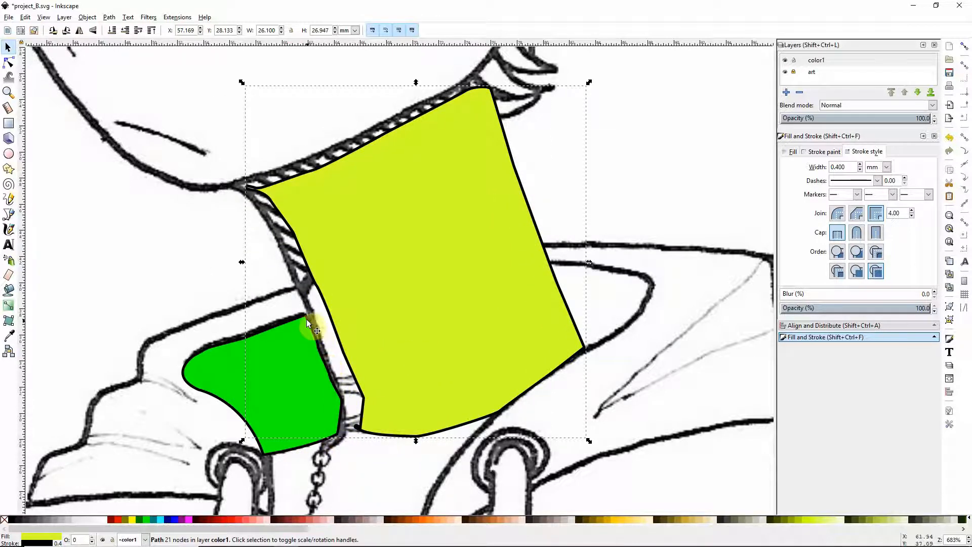
{"action": "left_click_drag", "start_coordinate": [397, 315], "coordinate": [355, 323]}
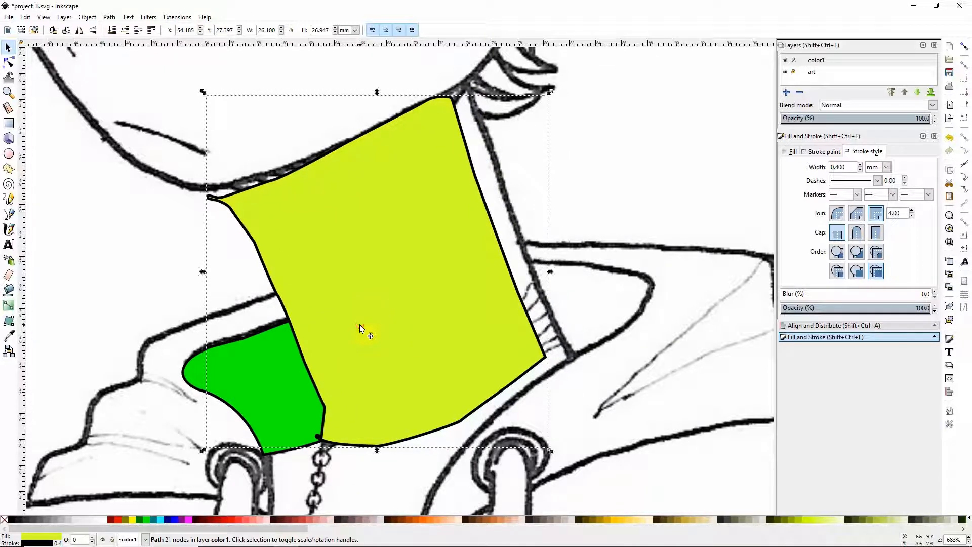
- Delete the yellow-green neck shape and the green hood-opening shape
{"action": "key", "text": "Delete"}
{"action": "left_click", "coordinate": [300, 395]}
{"action": "key", "text": "Delete"}
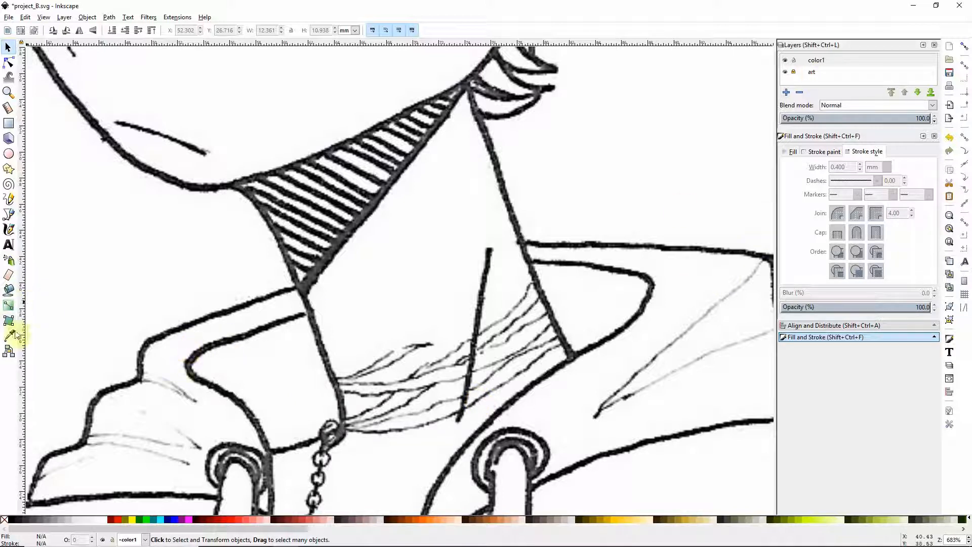
- Trace the outer curve of the left hood opening with the Bezier tool, from the neck line to its lower corner, using no fill
{"action": "left_click", "coordinate": [9, 216]}
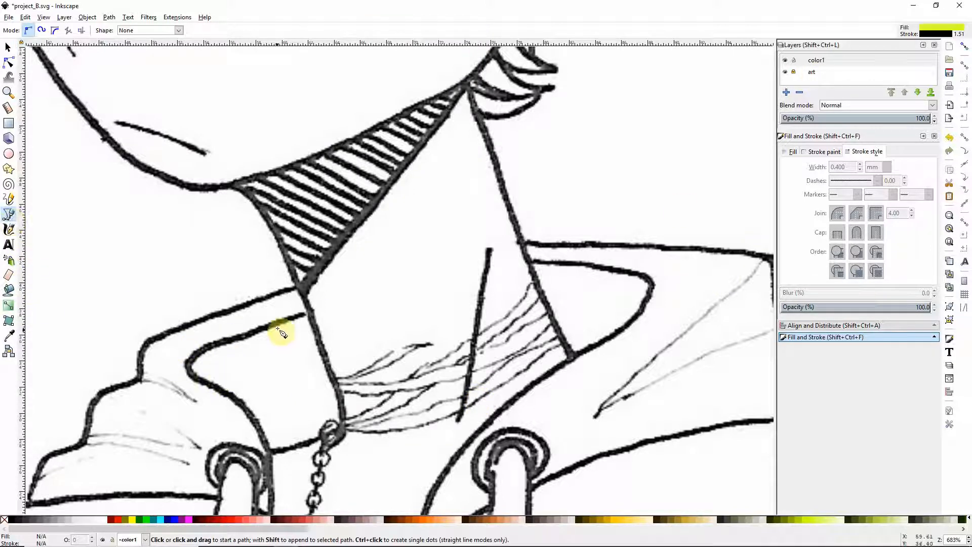
{"action": "left_click", "coordinate": [341, 305]}
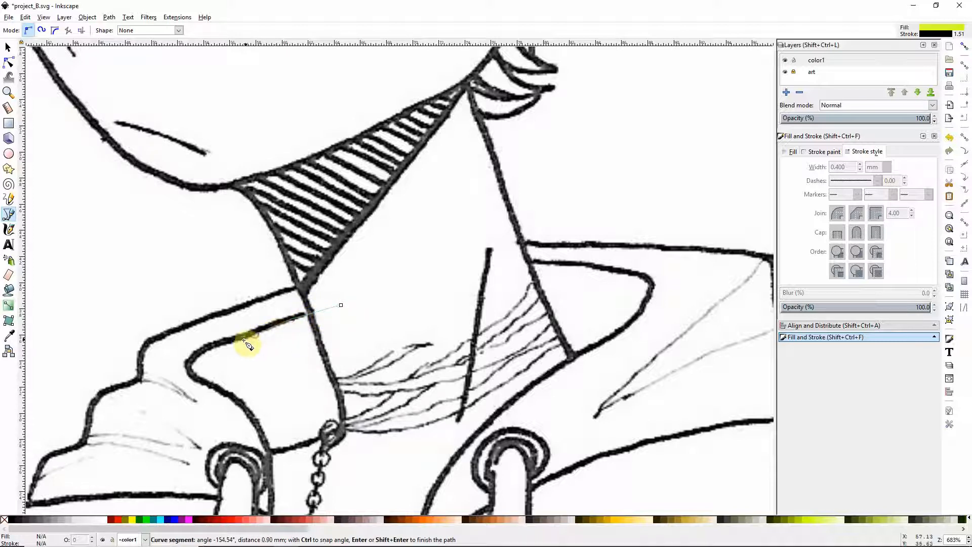
{"action": "left_click_drag", "start_coordinate": [196, 379], "coordinate": [223, 397]}
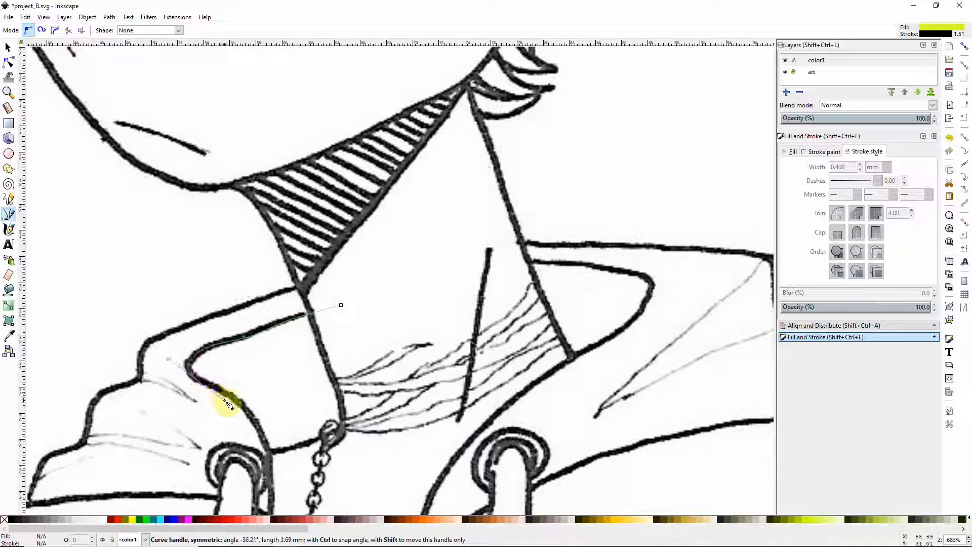
{"action": "key", "text": "Return"}
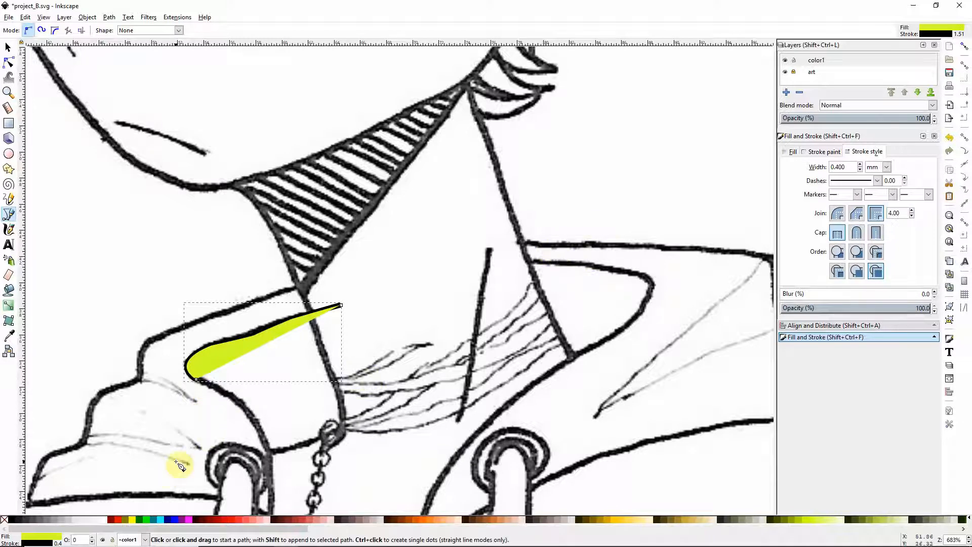
{"action": "left_click", "coordinate": [4, 520]}
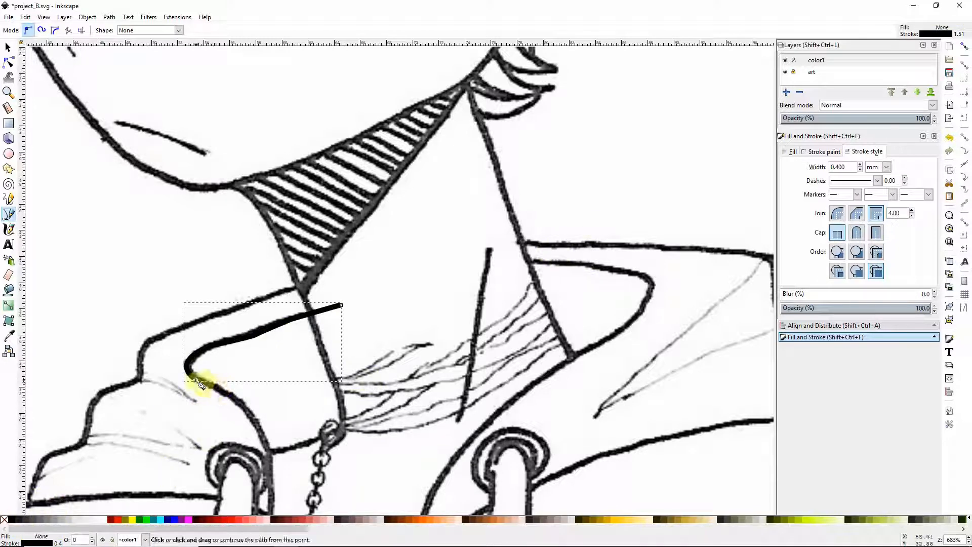
{"action": "mouse_move", "coordinate": [264, 447]}
{"action": "left_mouse_down"}
{"action": "mouse_move", "coordinate": [277, 501]}
{"action": "mouse_move", "coordinate": [283, 471]}
{"action": "left_mouse_up"}
{"action": "key", "text": "Return"}
{"action": "left_click", "coordinate": [265, 448]}
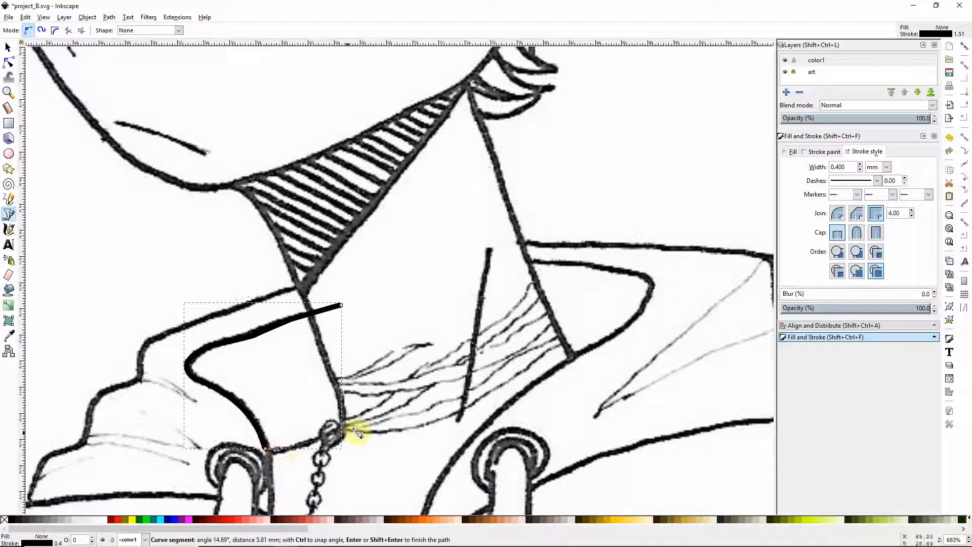
- Continue the path along the left opening's lower edge and in a loose zigzag across the neck to its right edge
{"action": "left_click", "coordinate": [373, 424]}
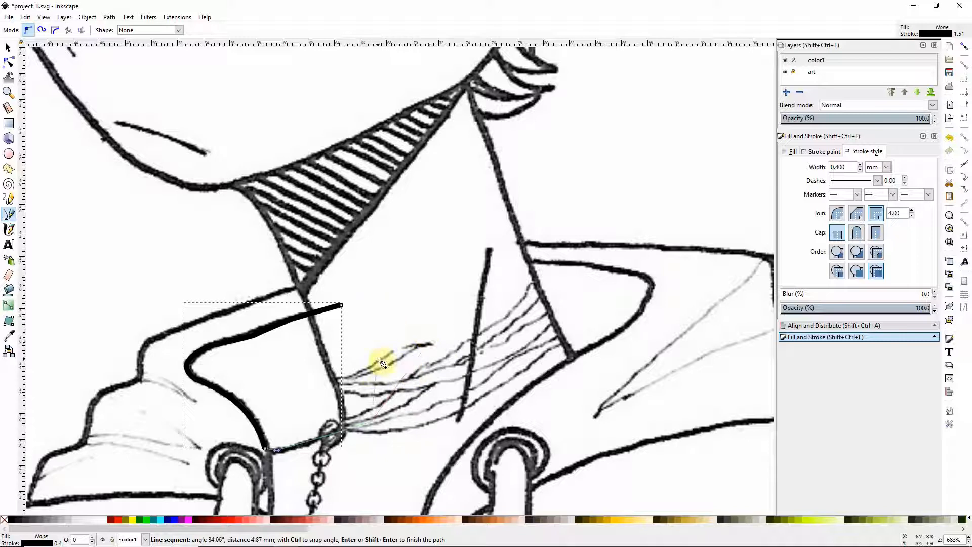
{"action": "left_click", "coordinate": [388, 409]}
{"action": "left_click", "coordinate": [376, 337]}
{"action": "left_click", "coordinate": [415, 356]}
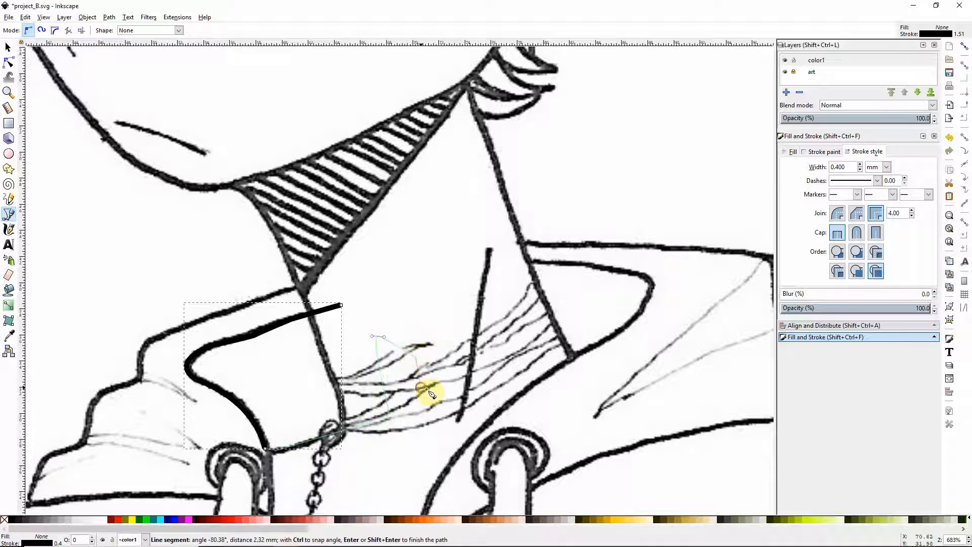
{"action": "left_click", "coordinate": [418, 387]}
{"action": "left_click_drag", "start_coordinate": [451, 390], "coordinate": [455, 384]}
{"action": "left_click", "coordinate": [466, 347]}
{"action": "left_click", "coordinate": [484, 338]}
{"action": "left_click", "coordinate": [505, 362]}
{"action": "left_click", "coordinate": [552, 362]}
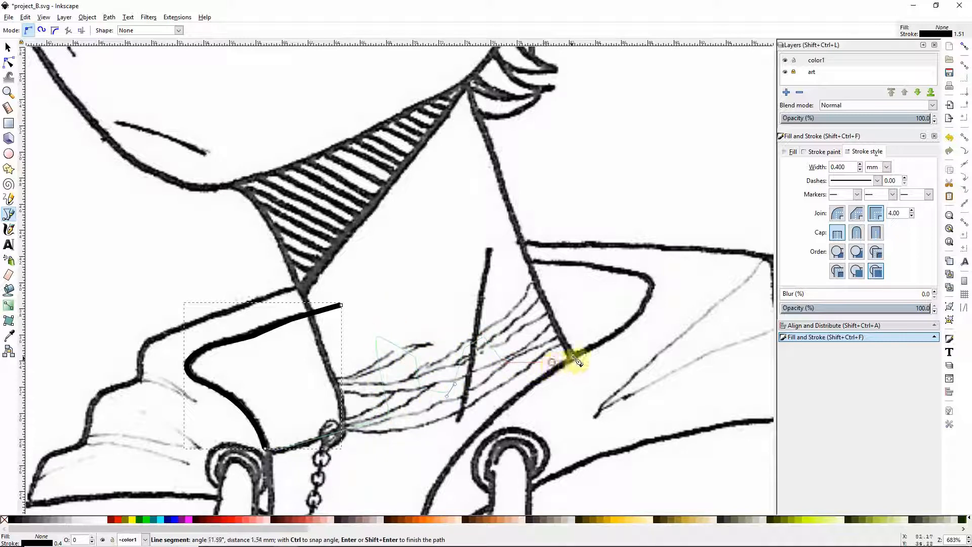
- Trace the path around the outer curve of the right hood opening up to the neck line
{"action": "left_click", "coordinate": [575, 357]}
{"action": "left_click", "coordinate": [595, 349]}
{"action": "left_click_drag", "start_coordinate": [647, 279], "coordinate": [613, 272]}
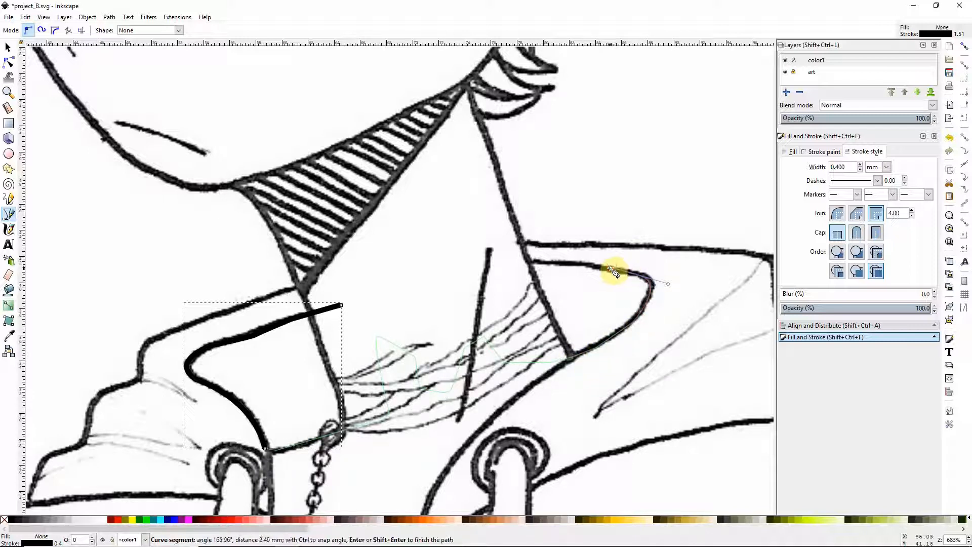
{"action": "left_click", "coordinate": [607, 269]}
{"action": "left_click", "coordinate": [530, 262]}
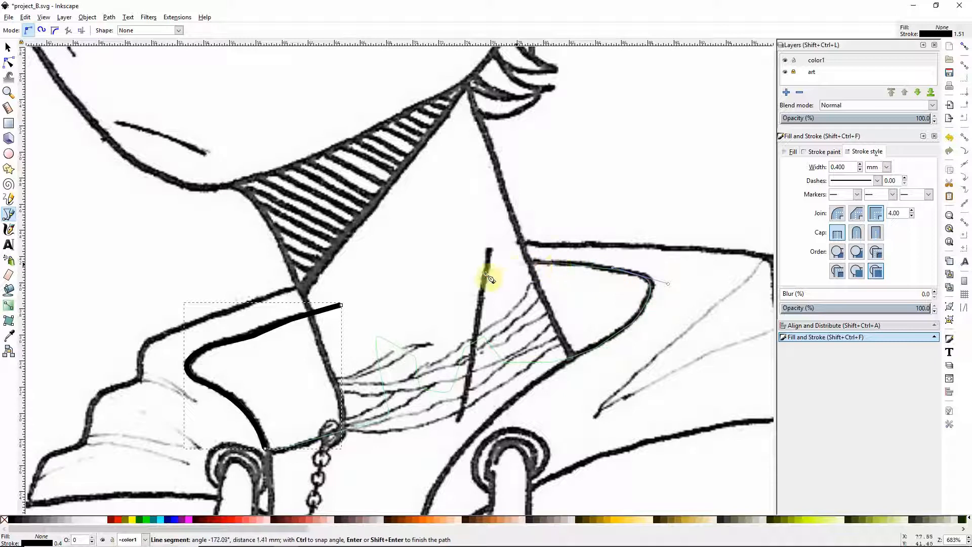
- Close the path with a loose zigzag back across the neck to its start point and fill the shape with dark gray
{"action": "left_click", "coordinate": [485, 274]}
{"action": "left_click", "coordinate": [468, 301]}
{"action": "left_click", "coordinate": [434, 286]}
{"action": "left_click", "coordinate": [383, 311]}
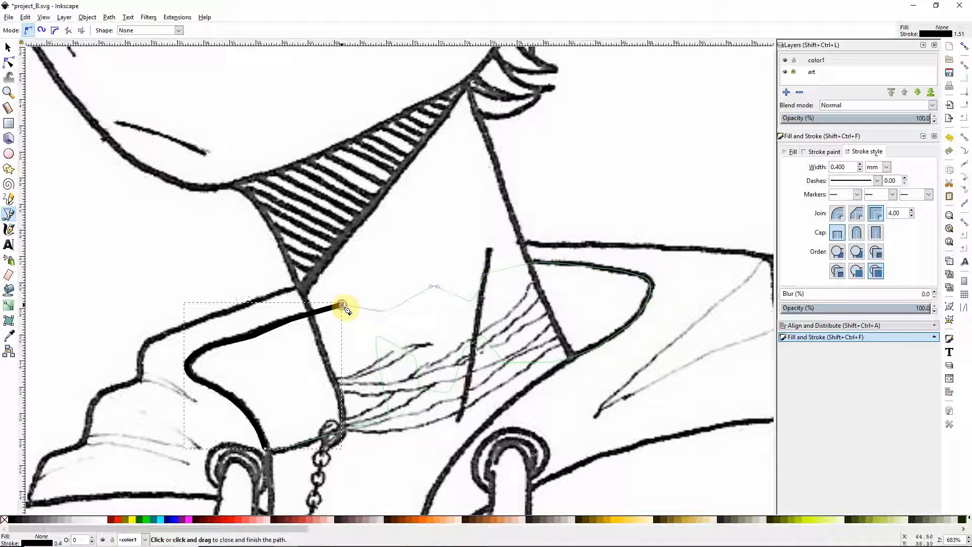
{"action": "left_click", "coordinate": [343, 307]}
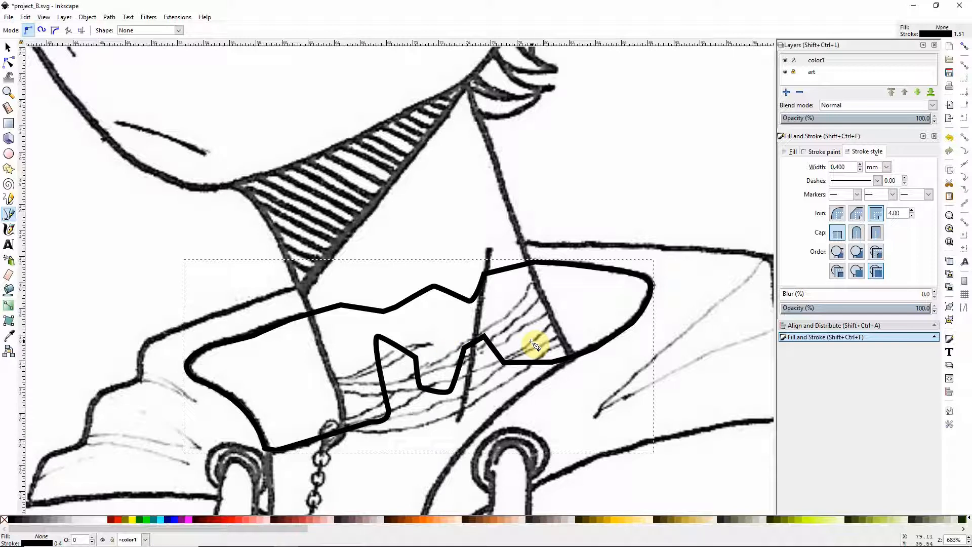
{"action": "left_click", "coordinate": [31, 520]}
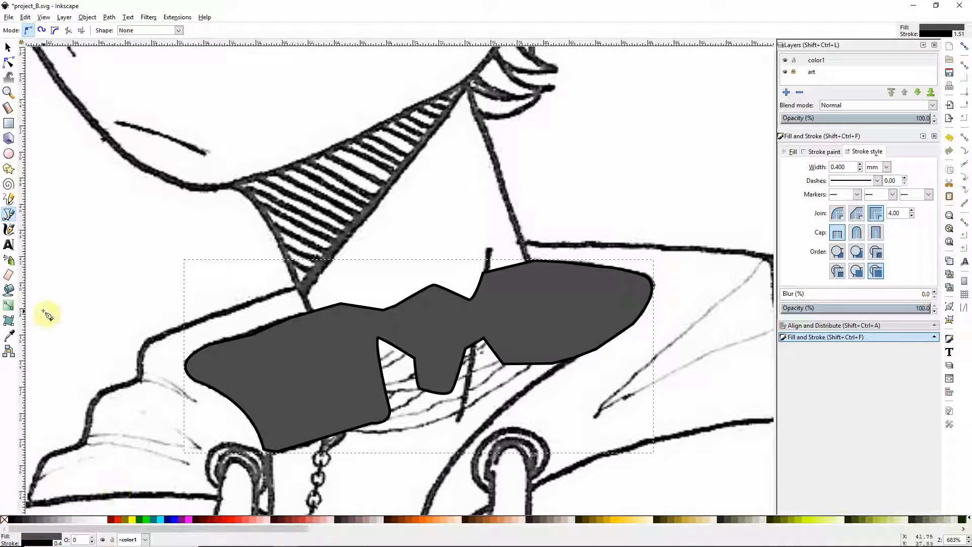
- Move the dark gray shape to the left, clear of the neck line art
{"action": "left_click_drag", "start_coordinate": [61, 303], "coordinate": [136, 257]}
{"action": "left_click", "coordinate": [8, 48]}
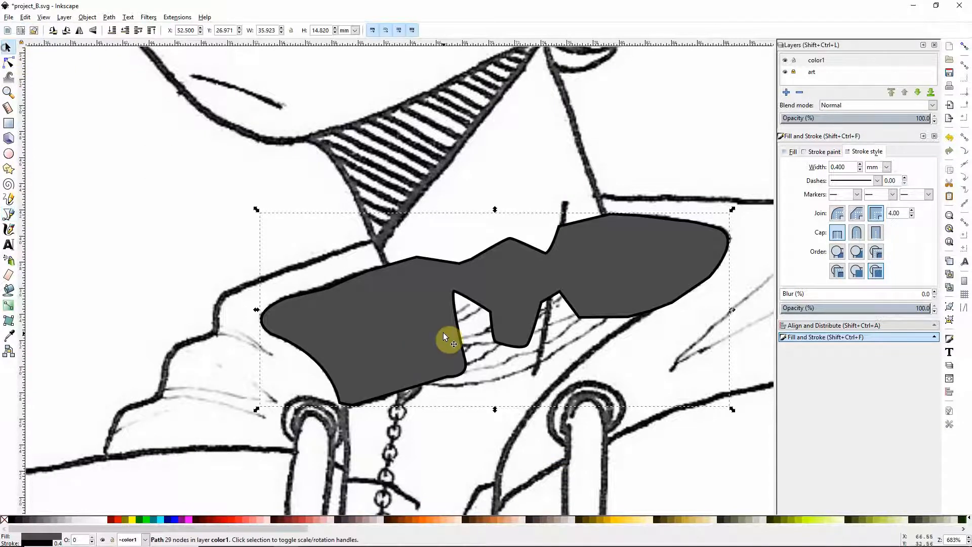
{"action": "left_click_drag", "start_coordinate": [442, 332], "coordinate": [31, 309]}
{"action": "left_click_drag", "start_coordinate": [391, 328], "coordinate": [344, 379]}
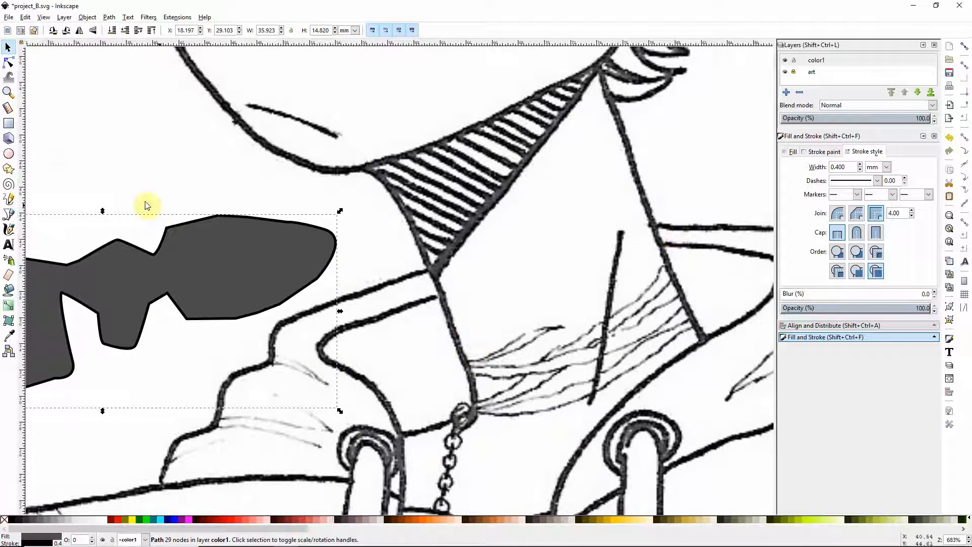
- Start a new Bezier path at the jaw and trace the neck's left edge down to the chain on the hood
{"action": "left_click", "coordinate": [9, 214]}
{"action": "left_click_drag", "start_coordinate": [365, 169], "coordinate": [384, 184]}
{"action": "left_click_drag", "start_coordinate": [421, 236], "coordinate": [423, 242]}
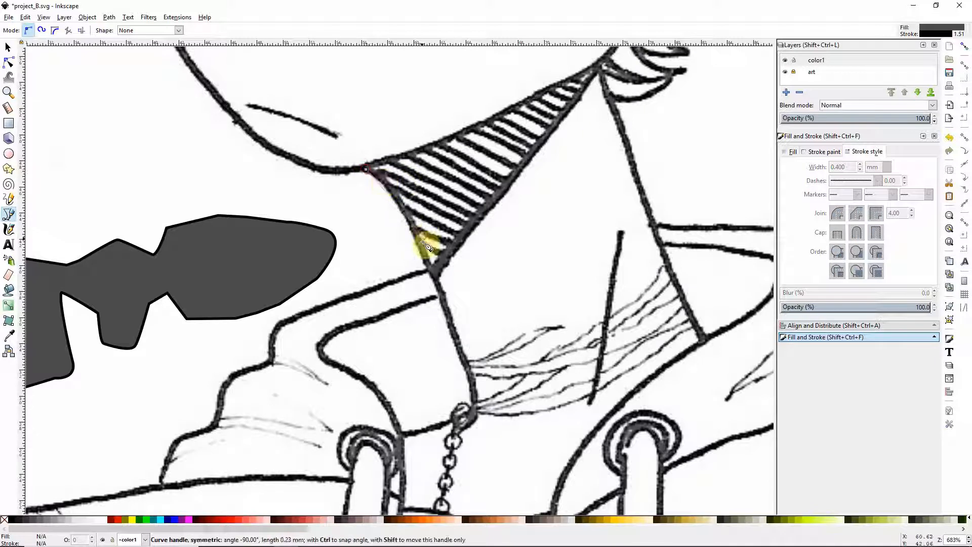
{"action": "left_click", "coordinate": [442, 294]}
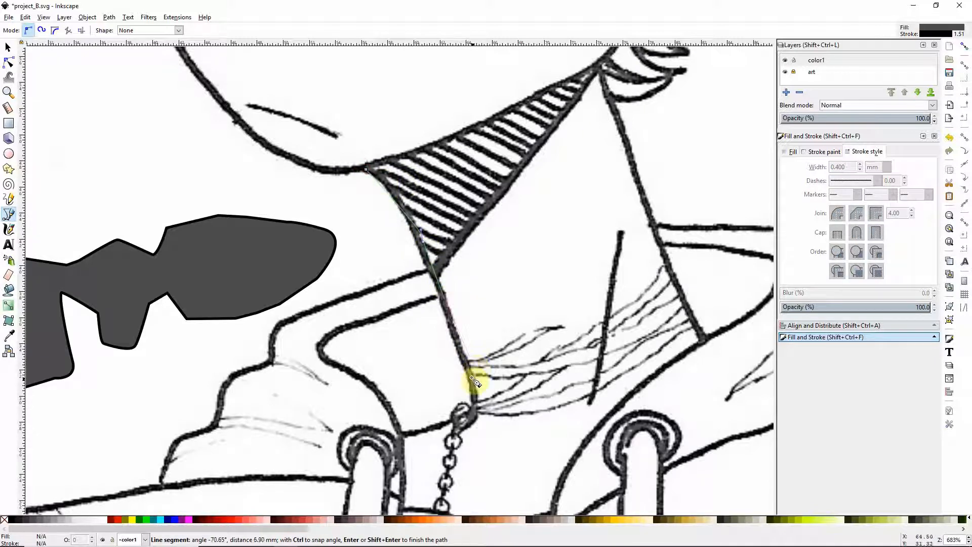
{"action": "left_click", "coordinate": [474, 409]}
{"action": "left_click_drag", "start_coordinate": [474, 402], "coordinate": [341, 282]}
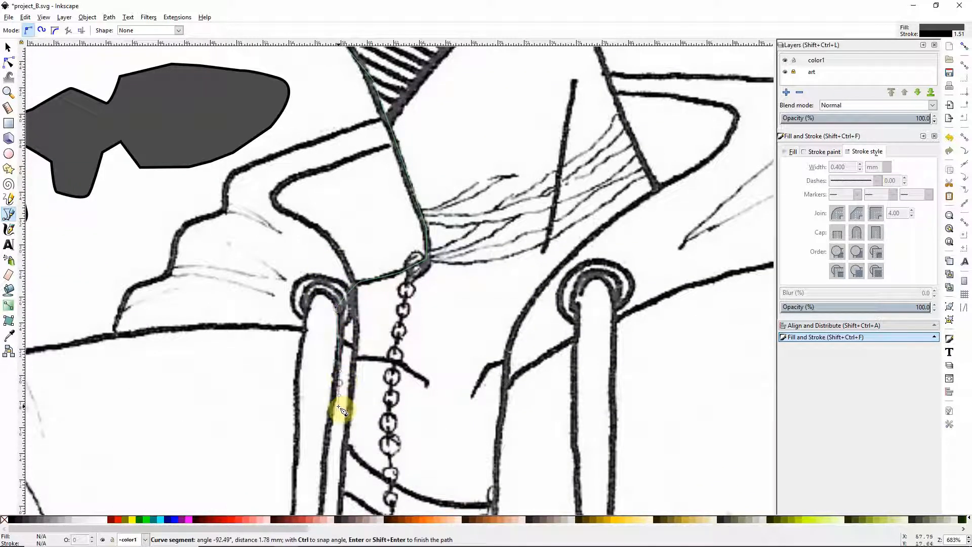
- Extend the neck path along the chest opening and loosely up over the right hood edge to the neck's lower right corner
{"action": "left_click_drag", "start_coordinate": [367, 460], "coordinate": [381, 472]}
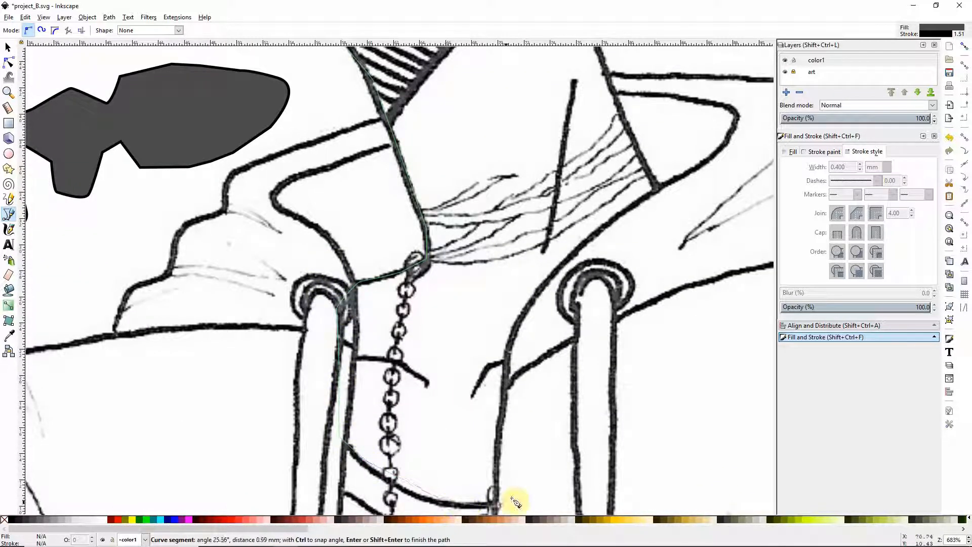
{"action": "left_click_drag", "start_coordinate": [584, 306], "coordinate": [605, 297]}
{"action": "left_click", "coordinate": [680, 264]}
{"action": "left_click_drag", "start_coordinate": [633, 254], "coordinate": [597, 347]}
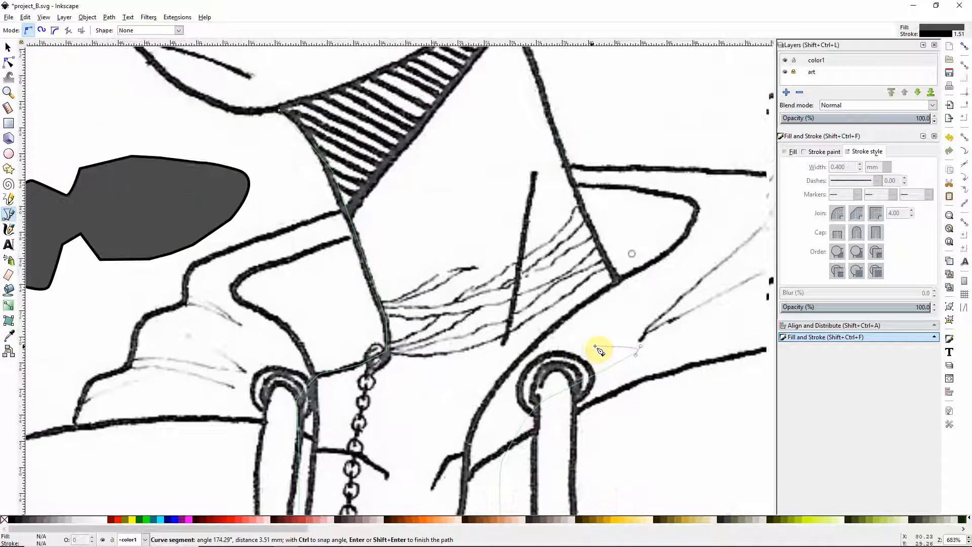
{"action": "left_click", "coordinate": [612, 272]}
{"action": "left_click_drag", "start_coordinate": [585, 268], "coordinate": [621, 332]}
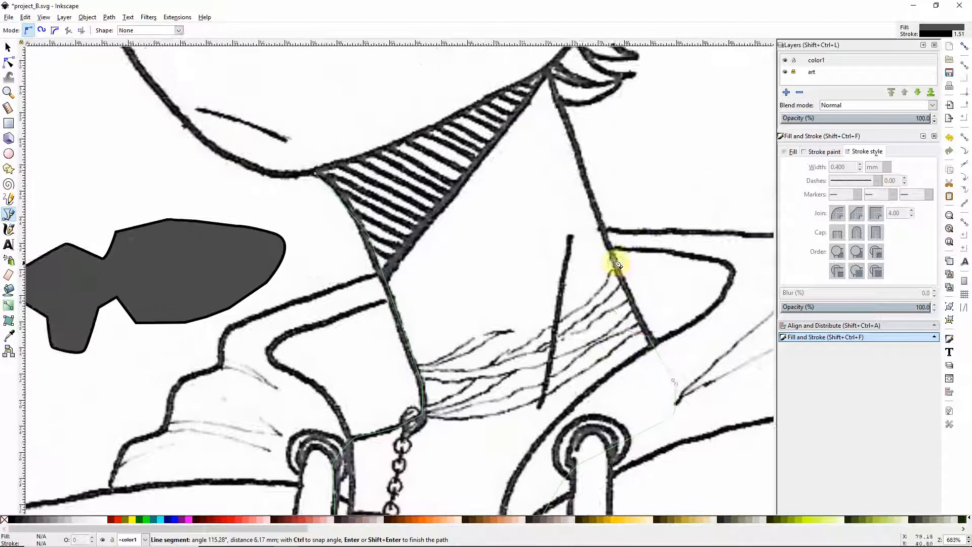
- Trace the neck's right edge up to the hair, carry the path loosely over the chin area, and close it at the jaw
{"action": "left_click", "coordinate": [613, 266]}
{"action": "left_click", "coordinate": [590, 191]}
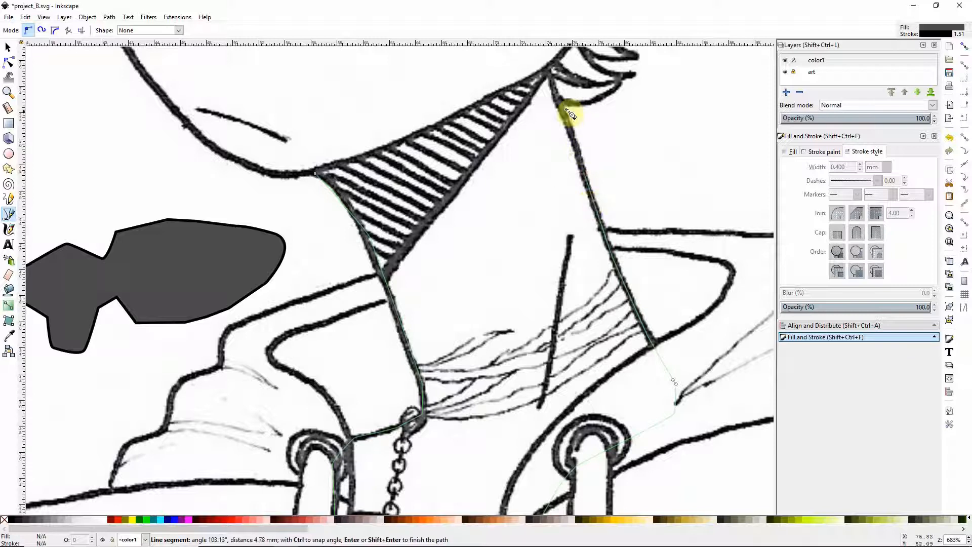
{"action": "left_click", "coordinate": [549, 76]}
{"action": "left_click", "coordinate": [525, 61]}
{"action": "left_click", "coordinate": [398, 91]}
{"action": "left_click", "coordinate": [338, 136]}
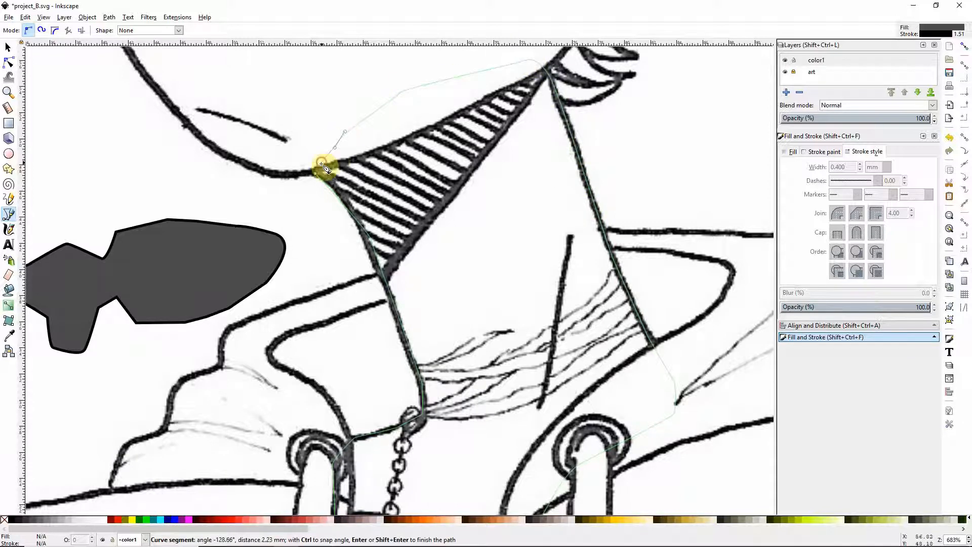
{"action": "left_click", "coordinate": [316, 172]}
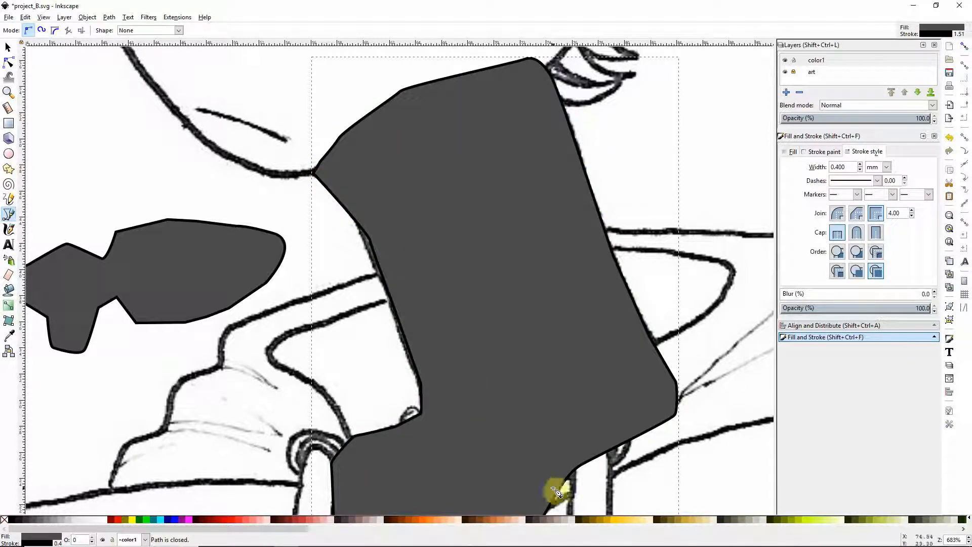
- Fill the closed neck shape with pale yellow
{"action": "left_click", "coordinate": [881, 518]}
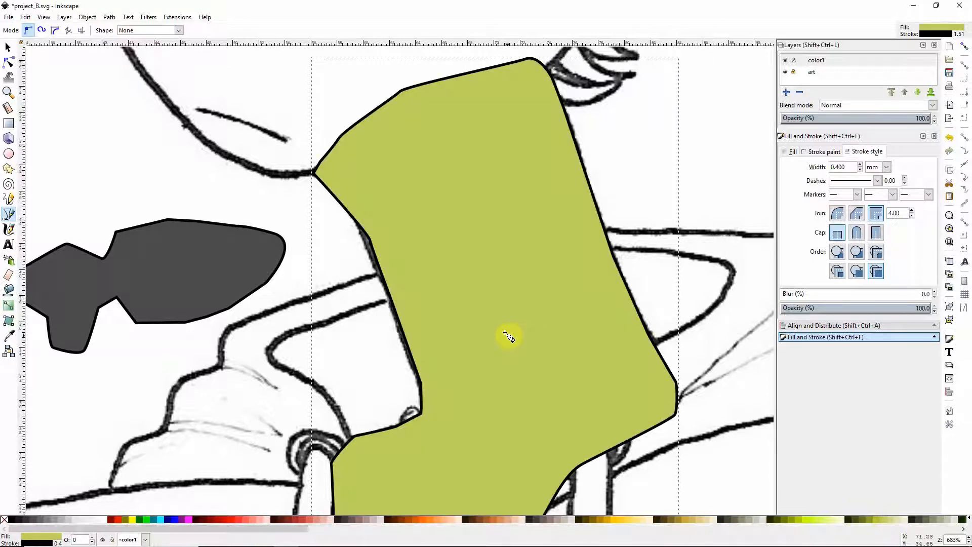
{"action": "left_click", "coordinate": [835, 519]}
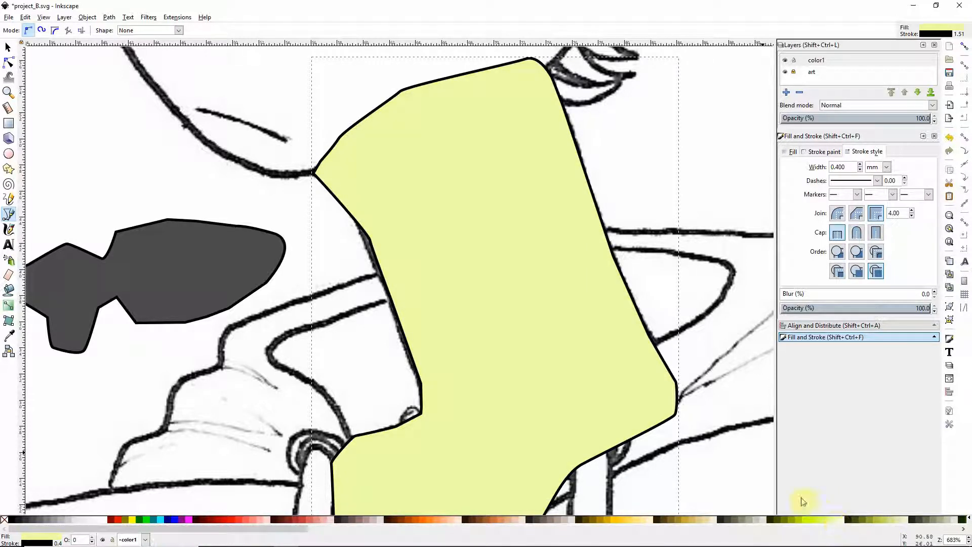
{"action": "left_click_drag", "start_coordinate": [489, 335], "coordinate": [490, 255]}
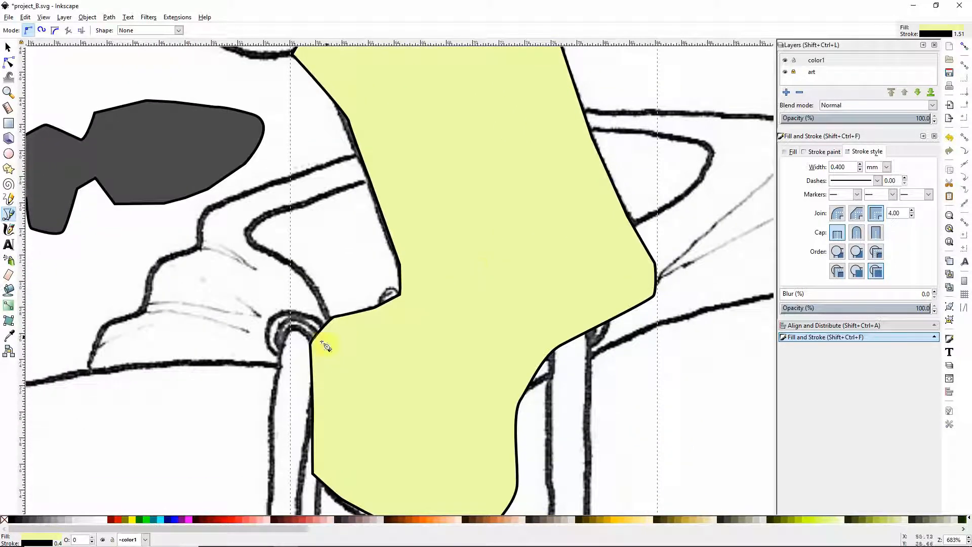
{"action": "left_click_drag", "start_coordinate": [545, 305], "coordinate": [609, 388]}
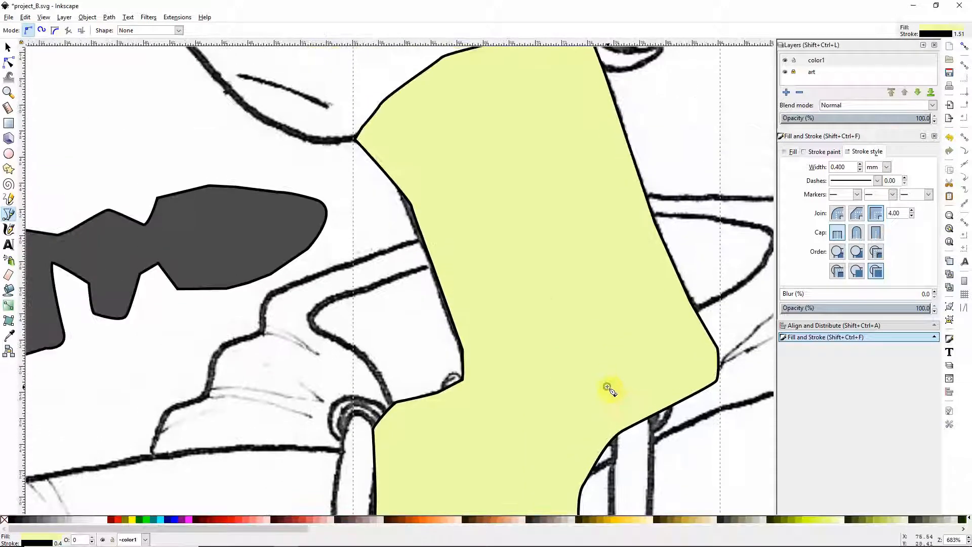
- Move the dark gray shape back into the hood openings behind the neck shape and deselect it
{"action": "left_click", "coordinate": [8, 46]}
{"action": "left_click_drag", "start_coordinate": [197, 252], "coordinate": [639, 259]}
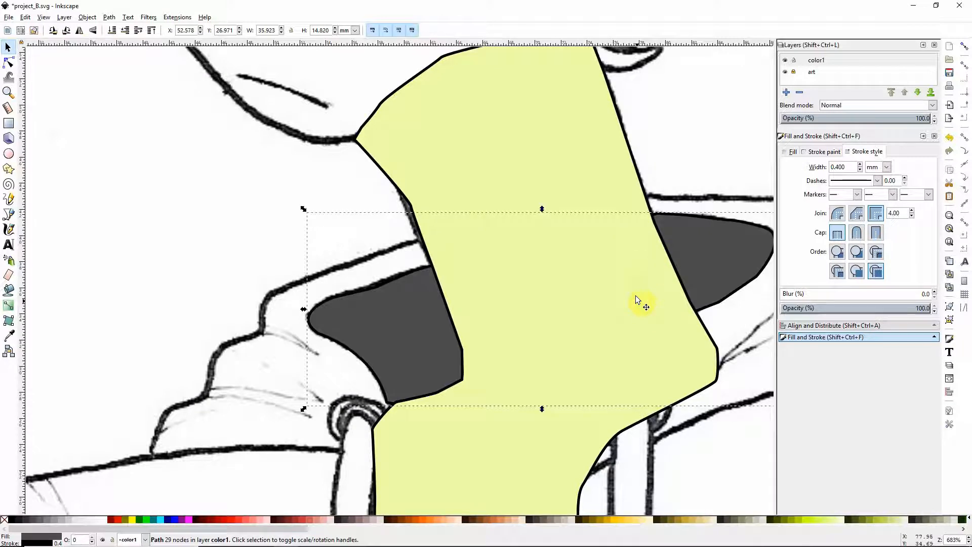
{"action": "left_click_drag", "start_coordinate": [656, 321], "coordinate": [519, 302]}
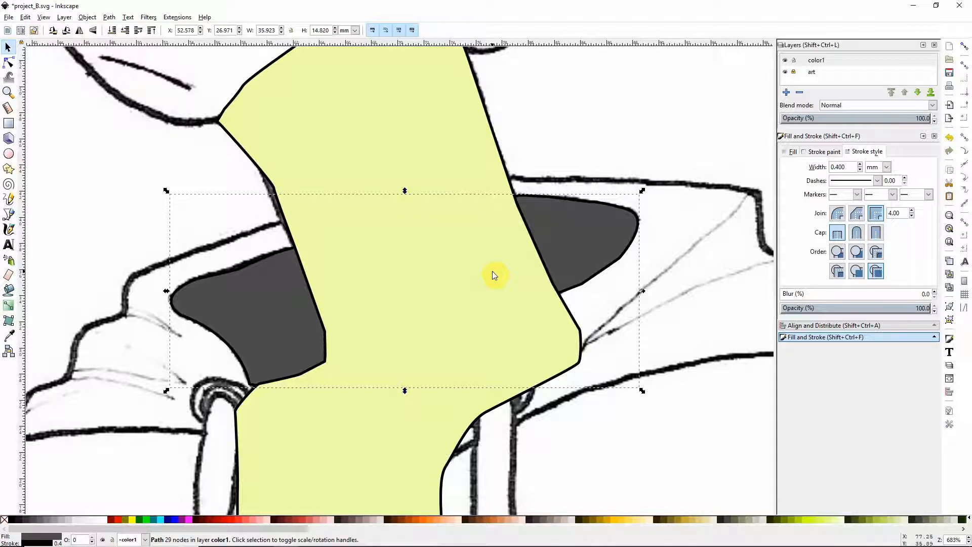
{"action": "left_click", "coordinate": [593, 145]}
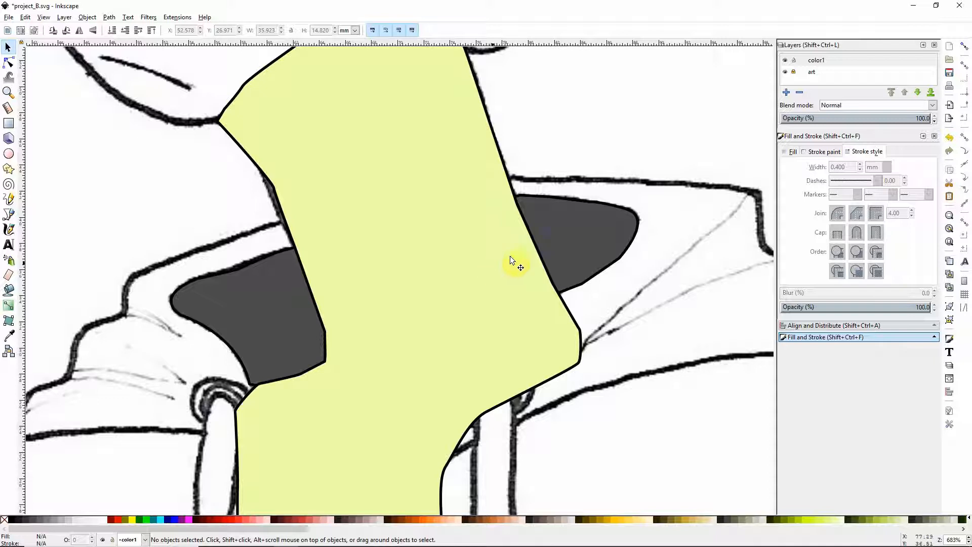